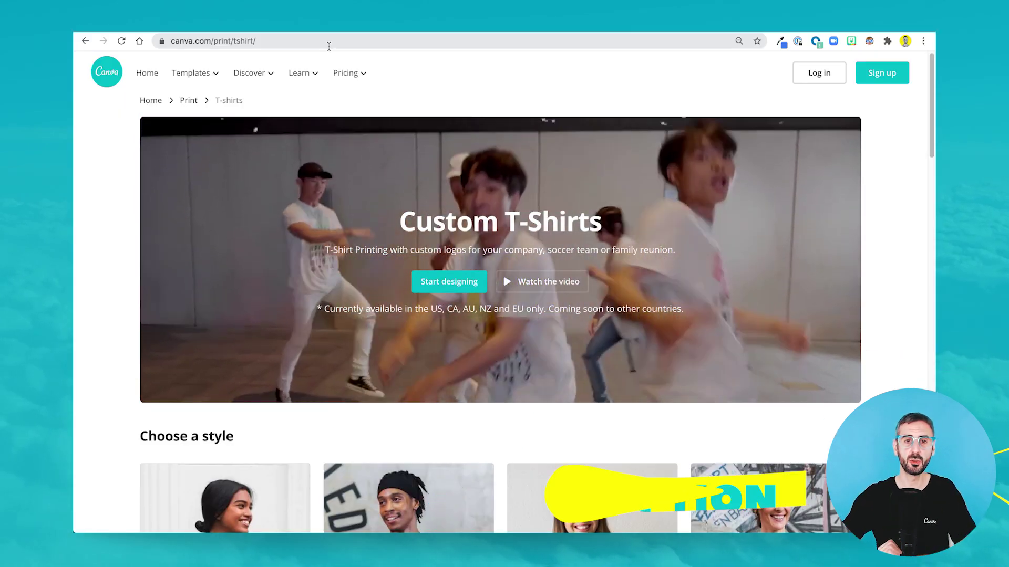
Scroll through the Custom T-Shirts print page and reach the signed-in Canva home page
scroll(504, 289, "down", 5)
scroll(311, 296, "down", 2)
scroll(311, 296, "down", 4)
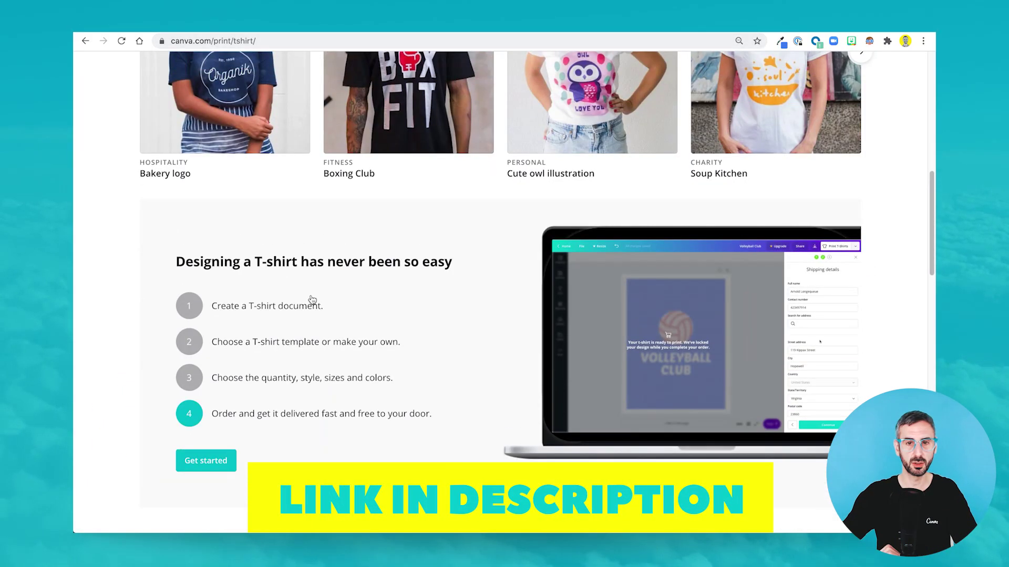
scroll(311, 296, "down", 4)
scroll(311, 296, "up", 3)
scroll(311, 296, "down", 3)
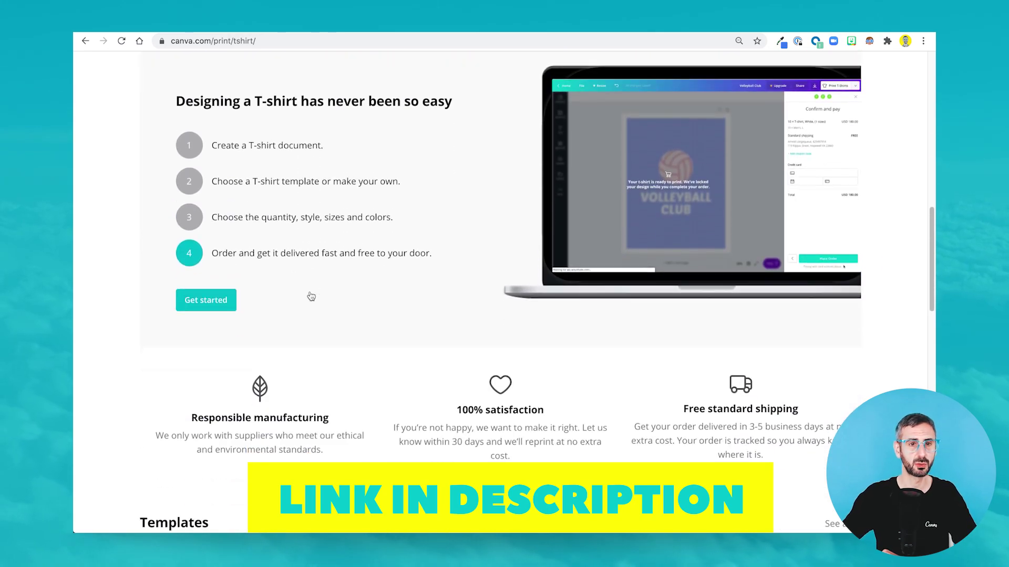
scroll(311, 296, "down", 5)
scroll(311, 296, "down", 3)
scroll(311, 296, "down", 5)
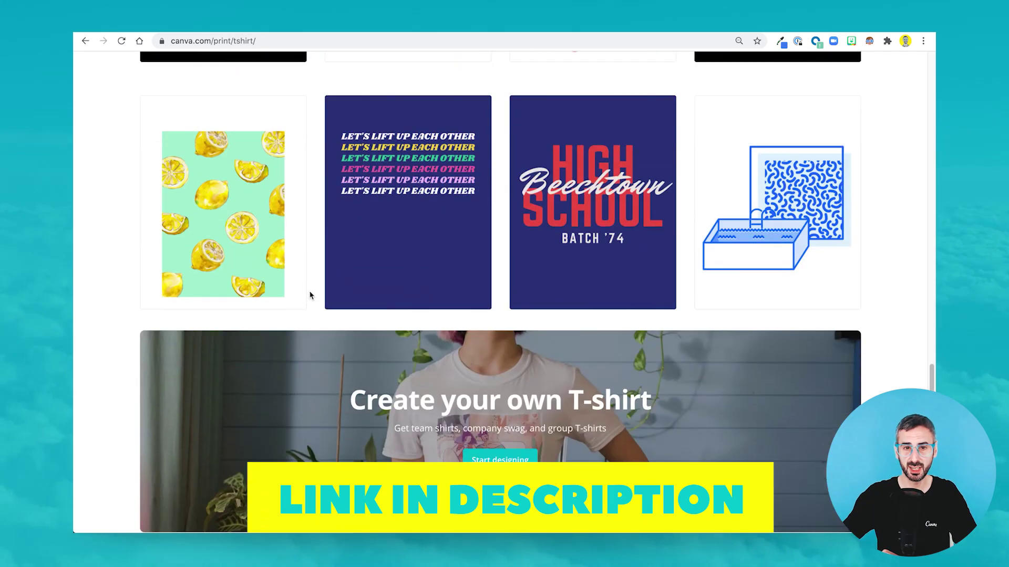
scroll(311, 296, "down", 2)
scroll(310, 294, "up", 6)
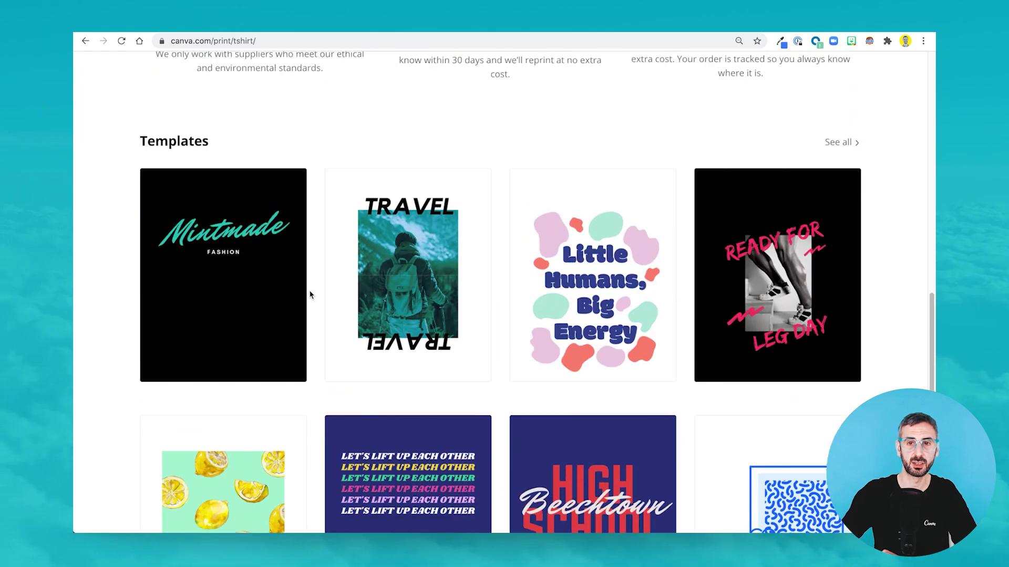
scroll(310, 297, "up", 8)
scroll(310, 297, "up", 5)
scroll(310, 296, "up", 4)
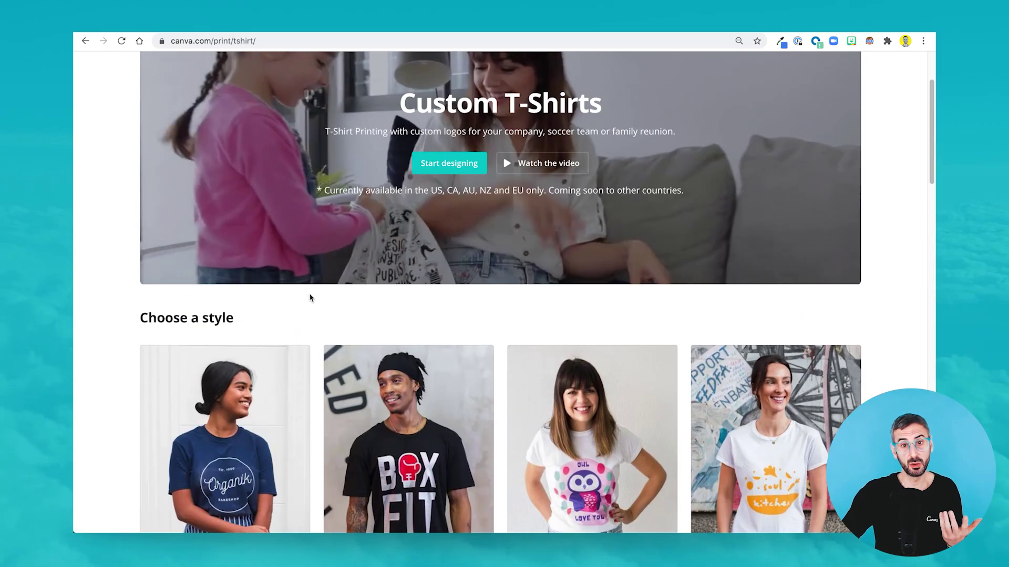
scroll(310, 295, "up", 2)
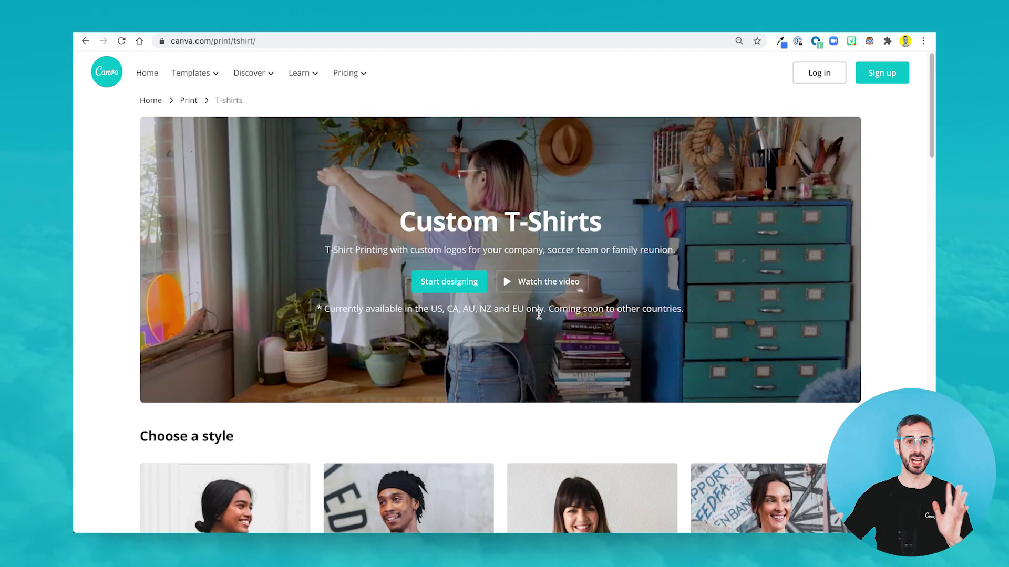
scroll(541, 318, "down", 1)
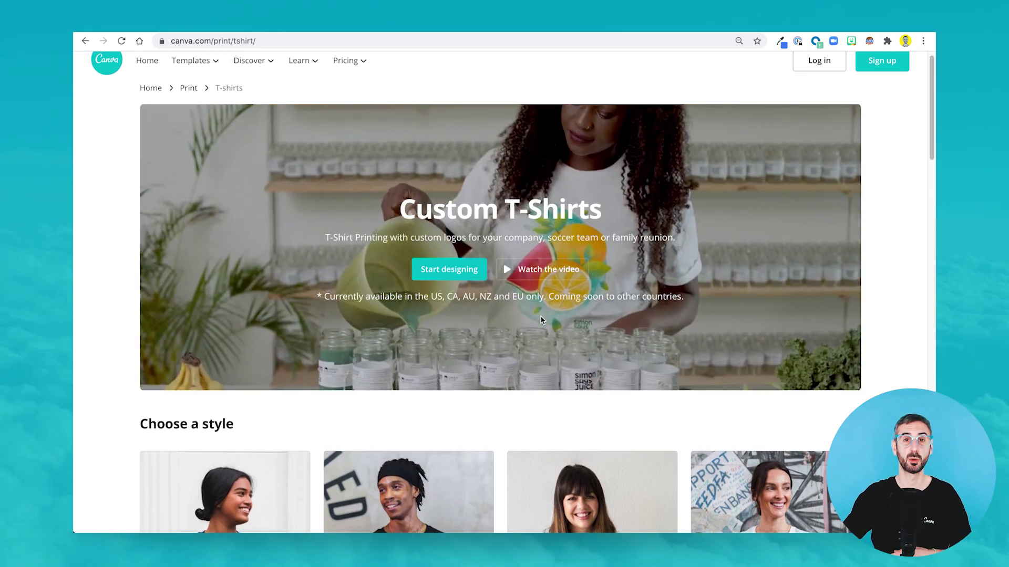
scroll(541, 319, "down", 1)
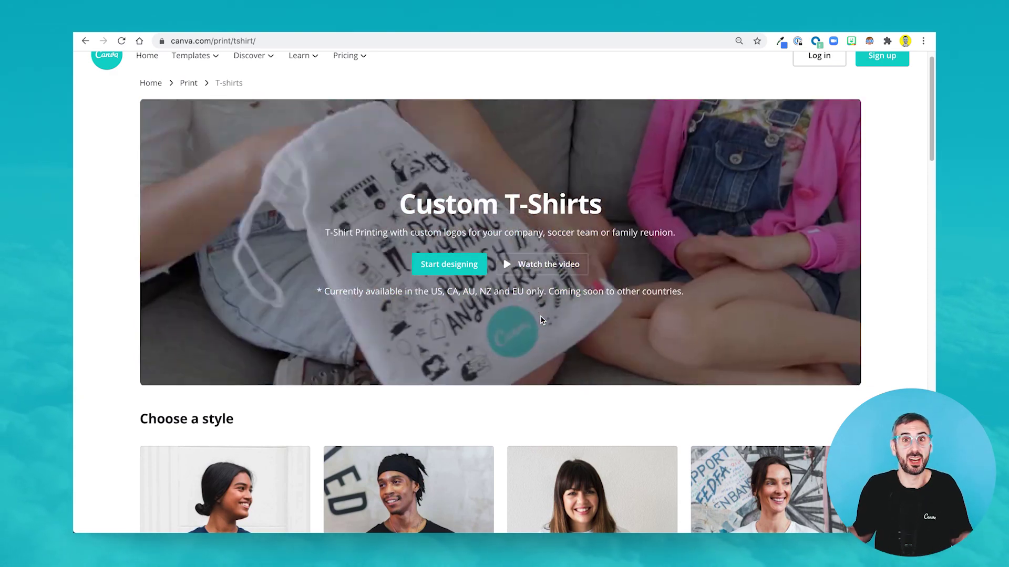
scroll(543, 319, "down", 2)
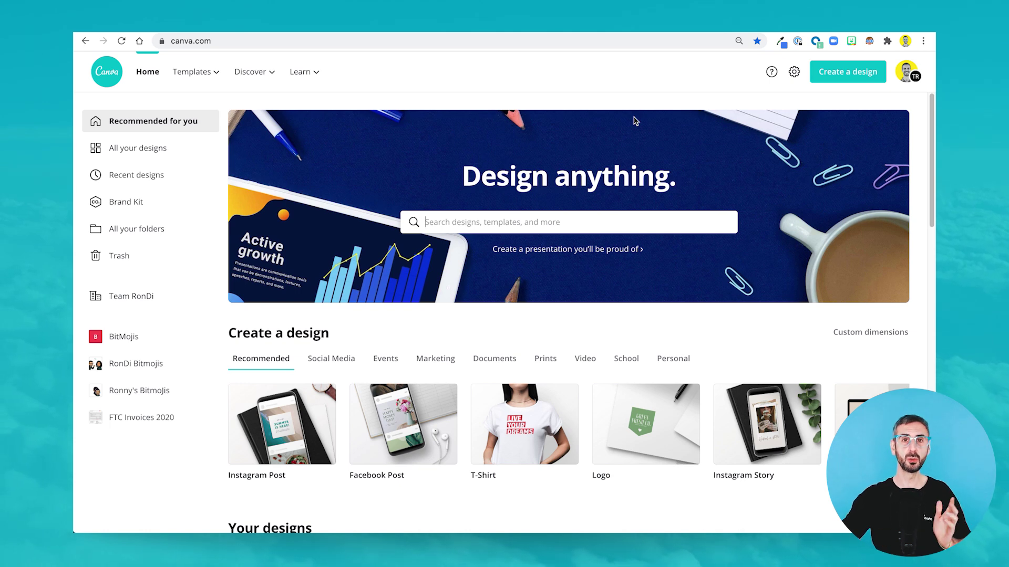
Search for 't-shirt' and browse down through the T-Shirt template results
left_click(585, 215)
type("t-")
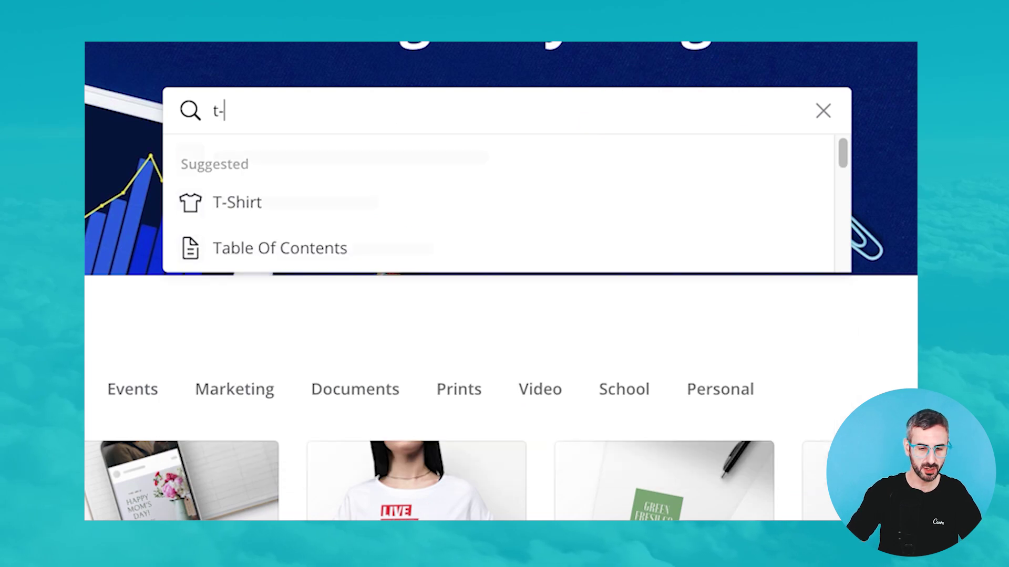
type("s")
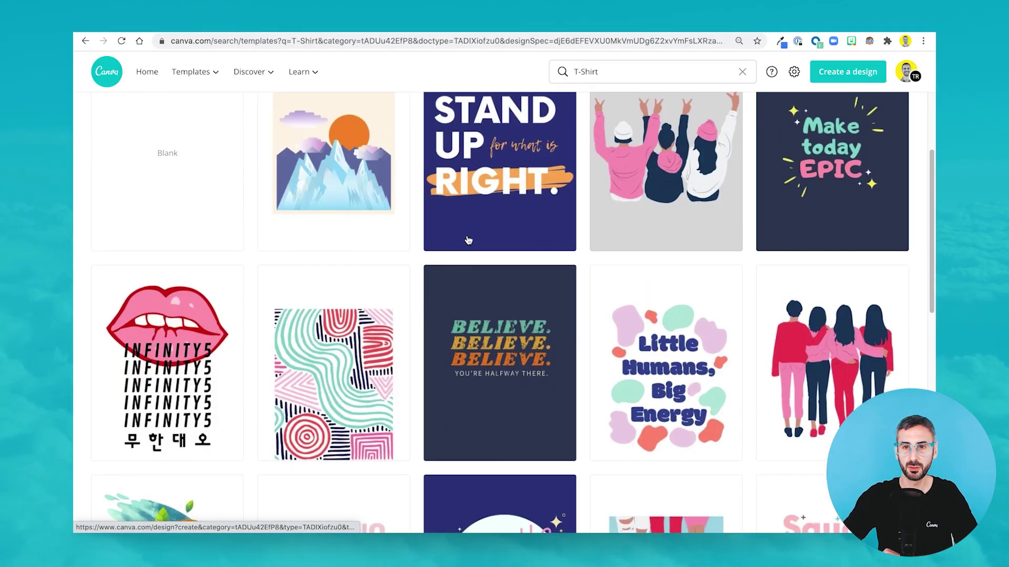
scroll(462, 433, "down", 3)
scroll(468, 410, "down", 5)
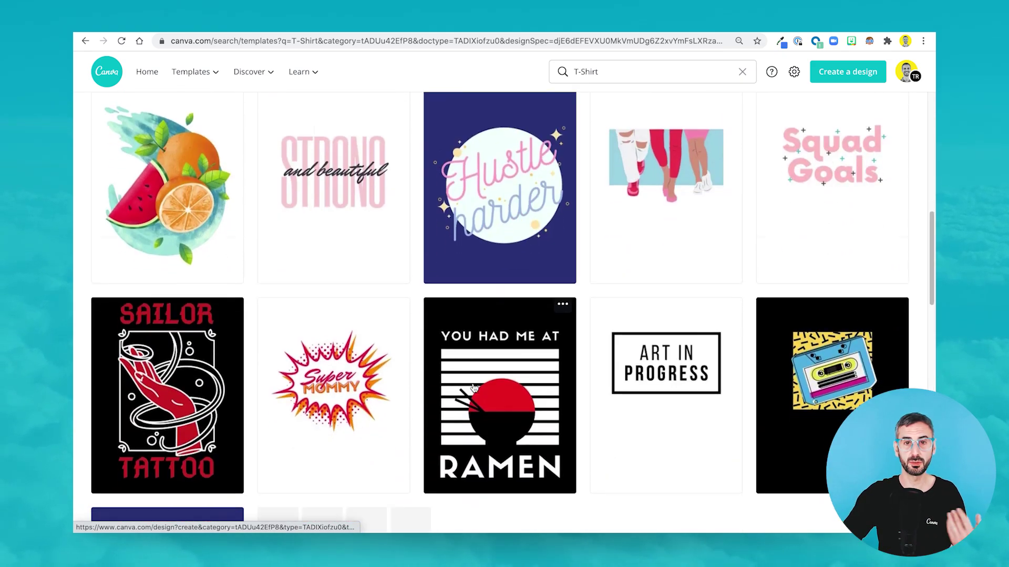
scroll(473, 389, "down", 2)
scroll(473, 388, "down", 2)
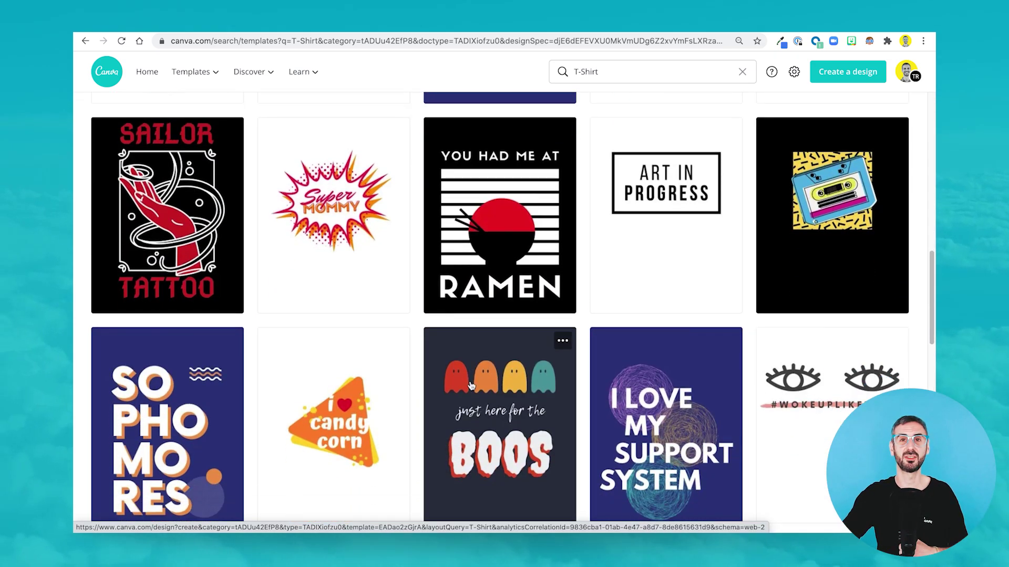
scroll(472, 387, "down", 3)
scroll(472, 387, "down", 1)
scroll(471, 387, "down", 4)
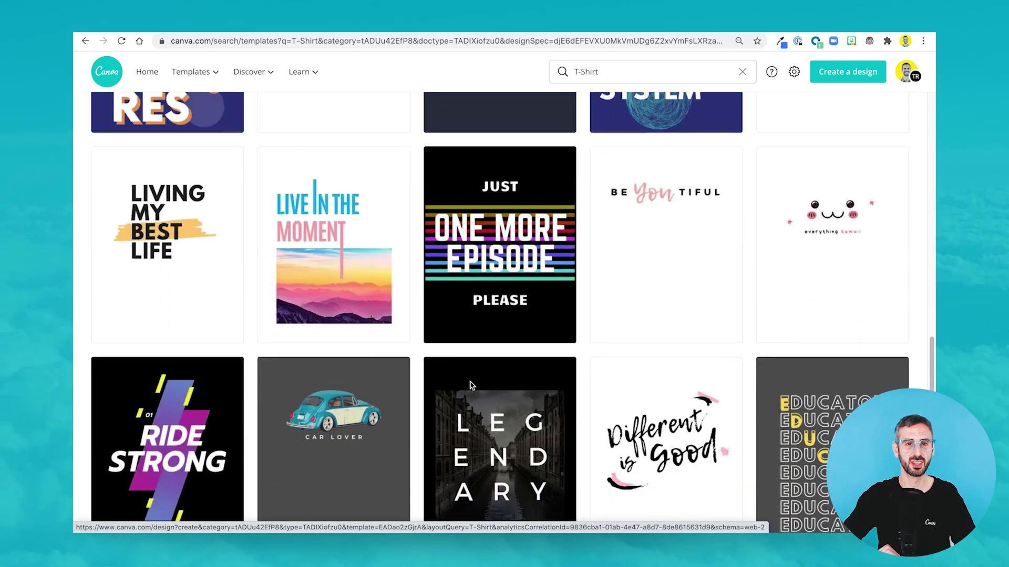
scroll(470, 387, "down", 1)
scroll(470, 388, "down", 2)
scroll(471, 387, "down", 3)
scroll(471, 388, "down", 1)
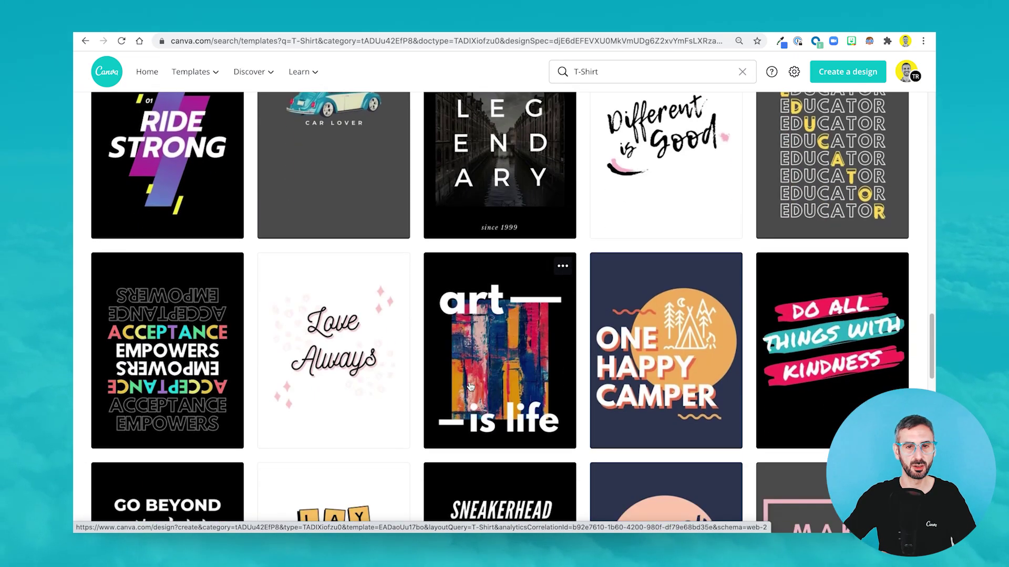
scroll(470, 387, "down", 3)
scroll(470, 387, "down", 2)
scroll(494, 331, "down", 2)
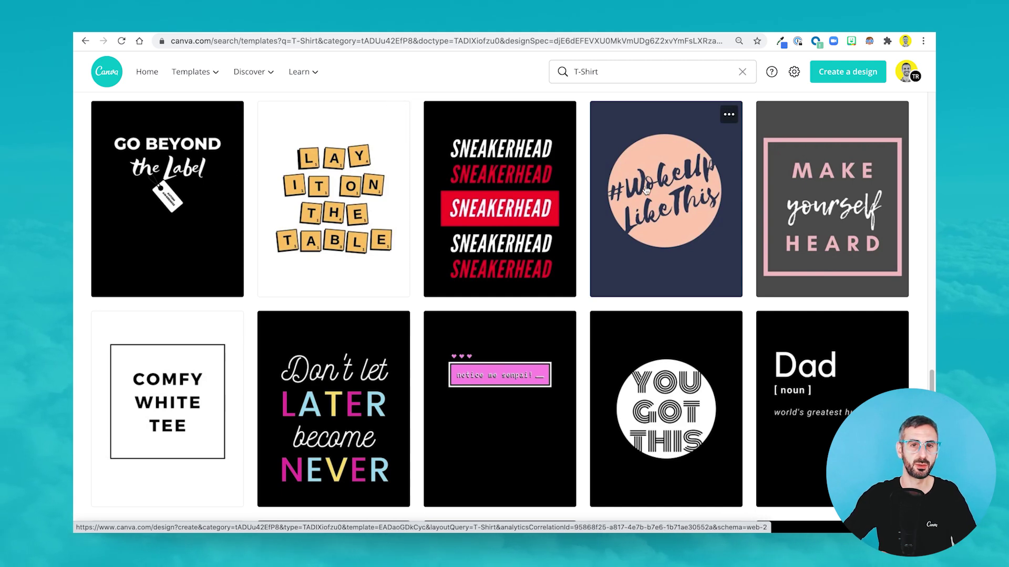
Finish browsing the shirt templates, scroll back to the top and start a blank T-Shirt design
scroll(539, 202, "down", 1)
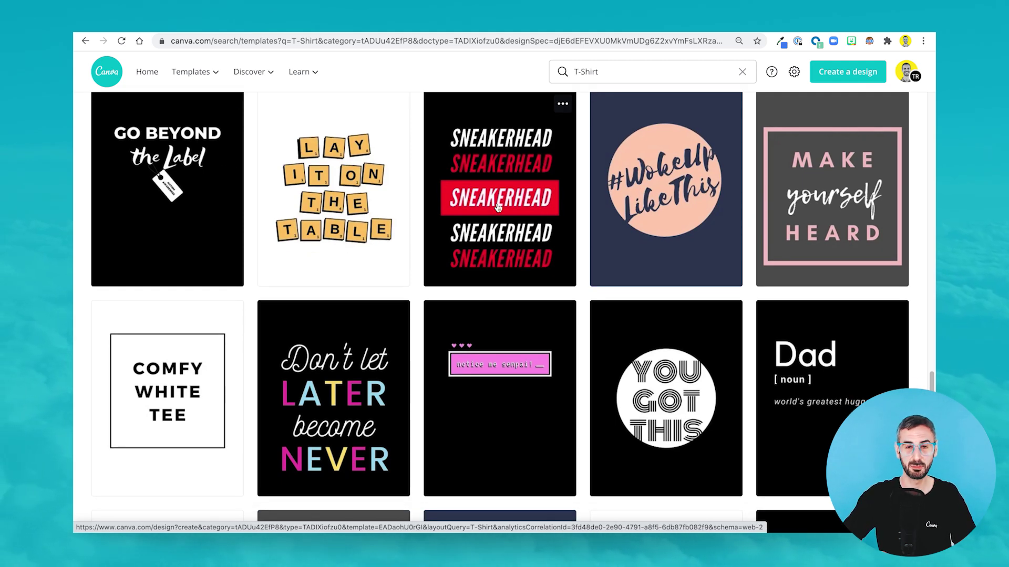
scroll(545, 172, "down", 3)
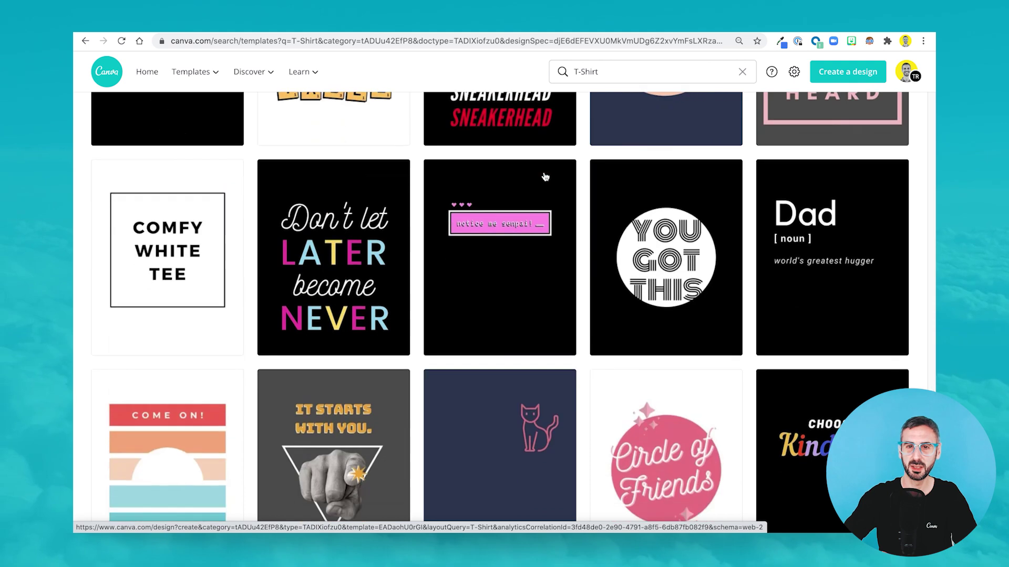
scroll(545, 173, "down", 2)
scroll(545, 175, "down", 1)
scroll(545, 177, "down", 1)
scroll(545, 177, "down", 3)
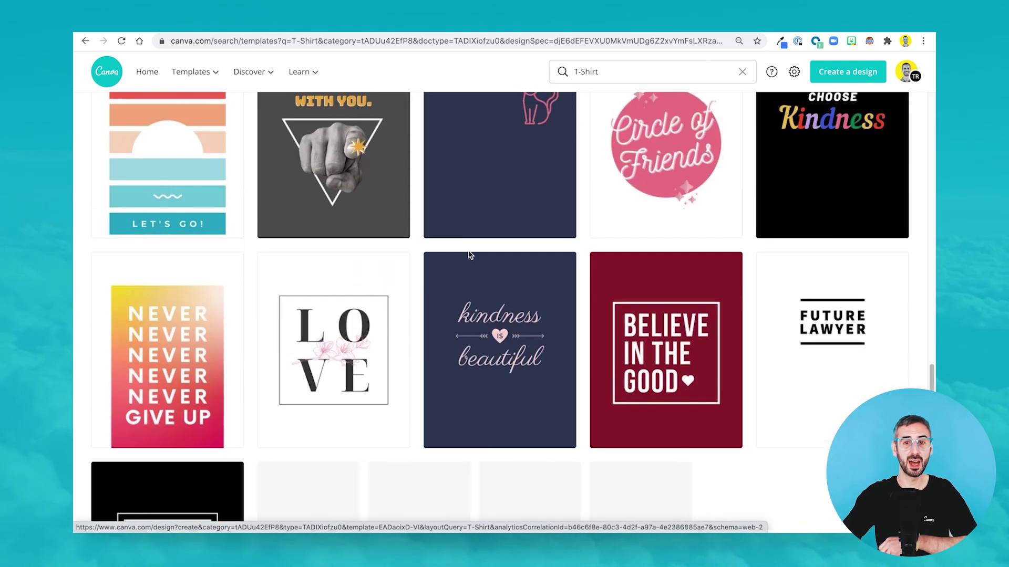
scroll(470, 256, "down", 3)
scroll(470, 255, "down", 2)
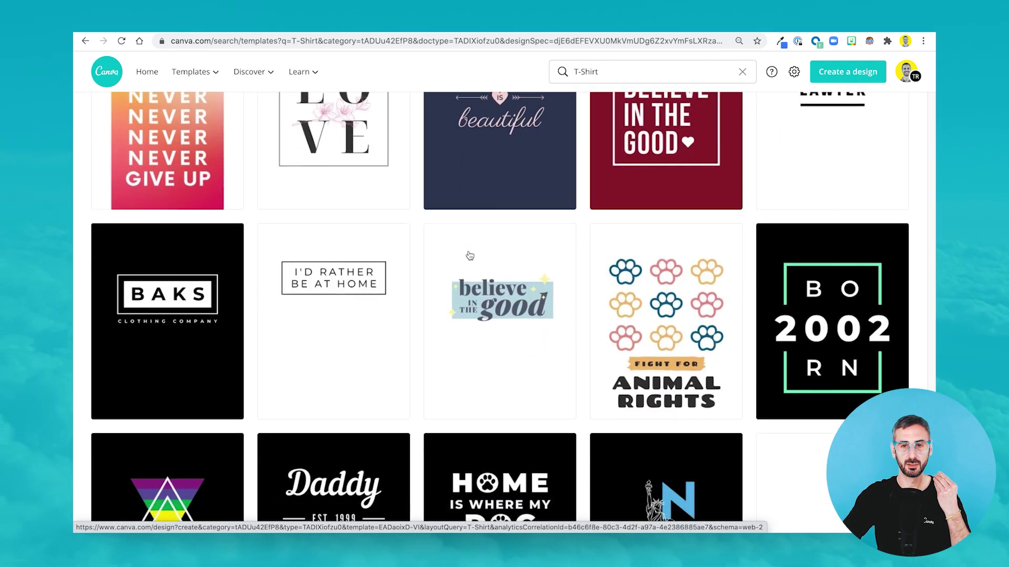
scroll(470, 256, "down", 4)
scroll(469, 255, "down", 2)
scroll(469, 256, "down", 3)
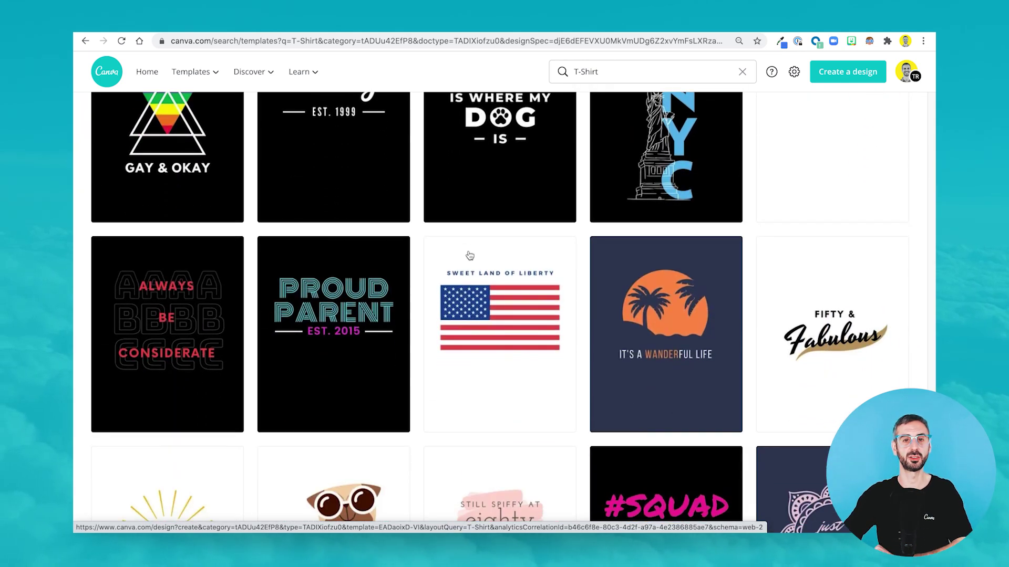
scroll(469, 255, "down", 3)
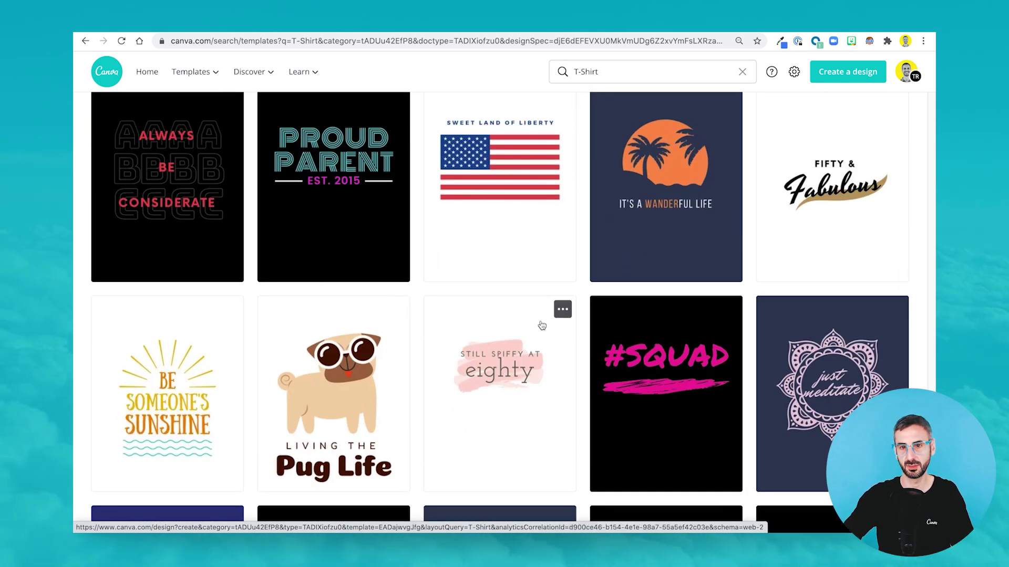
scroll(541, 325, "up", 1)
scroll(541, 326, "up", 4)
scroll(542, 325, "up", 4)
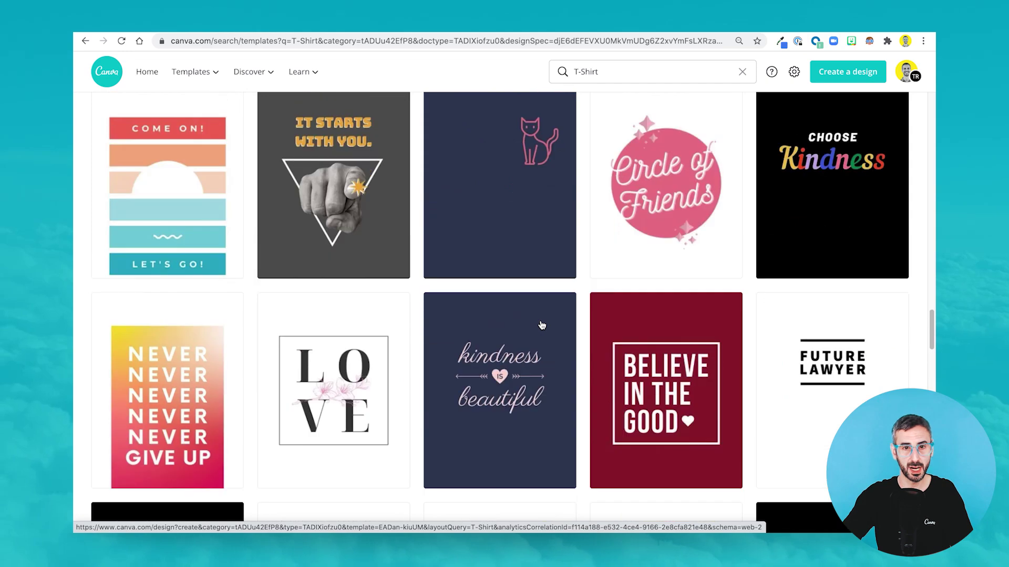
scroll(542, 326, "up", 4)
scroll(541, 326, "up", 4)
scroll(541, 326, "up", 4)
scroll(542, 326, "up", 2)
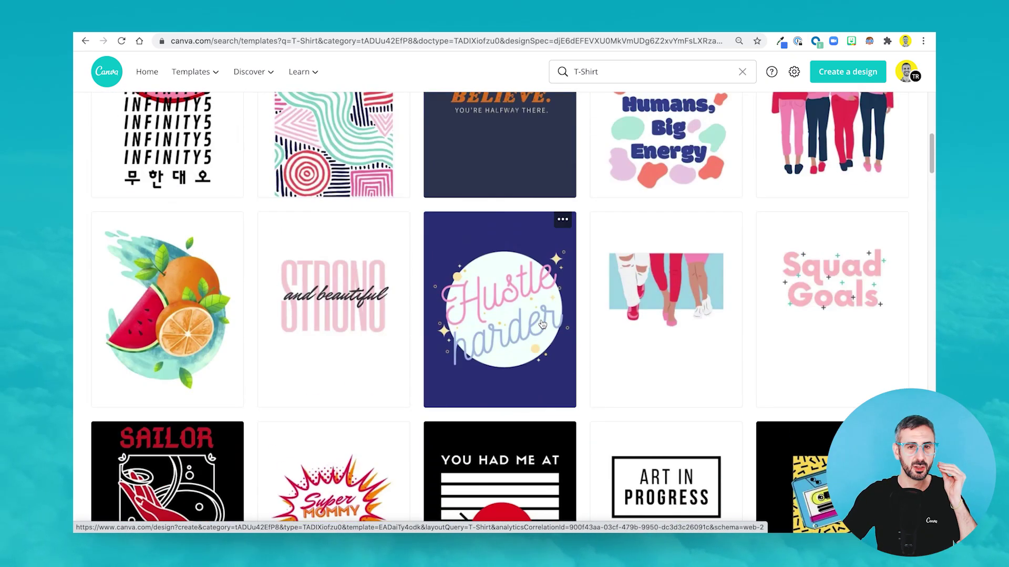
scroll(542, 324, "up", 5)
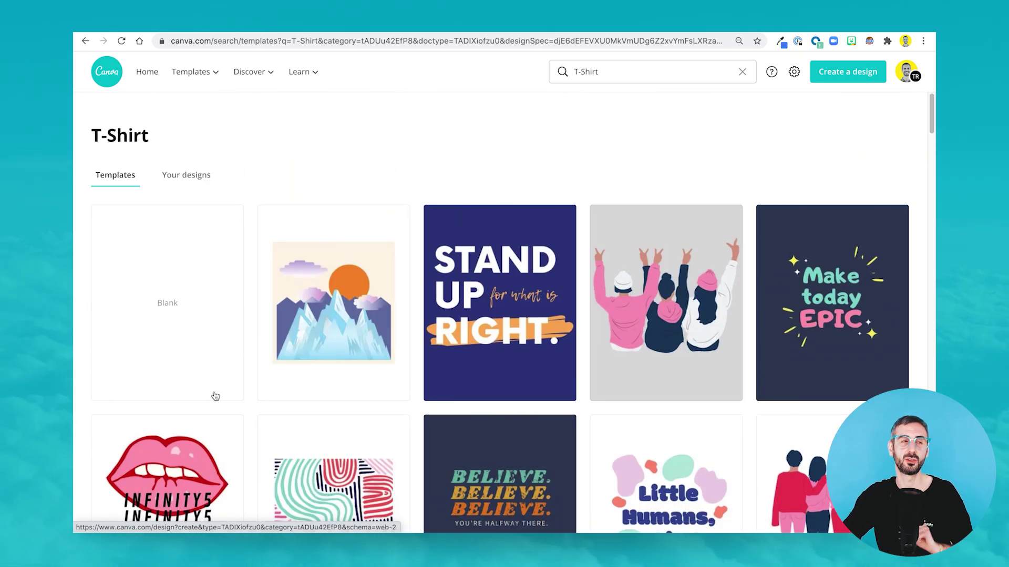
left_click(179, 303)
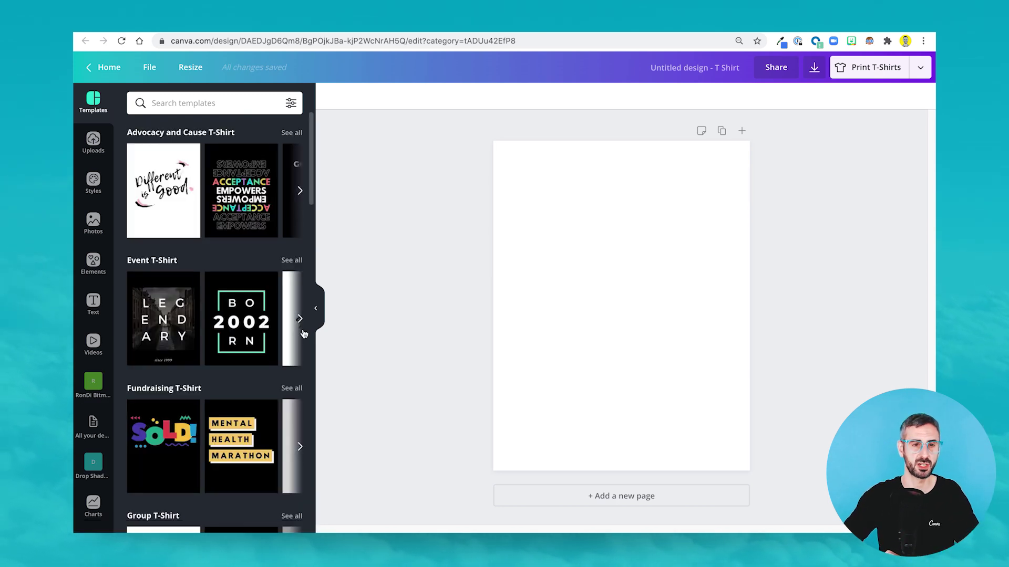
Find the Team RonDi T-shirt design under All your designs and show its pages
scroll(164, 341, "down", 3)
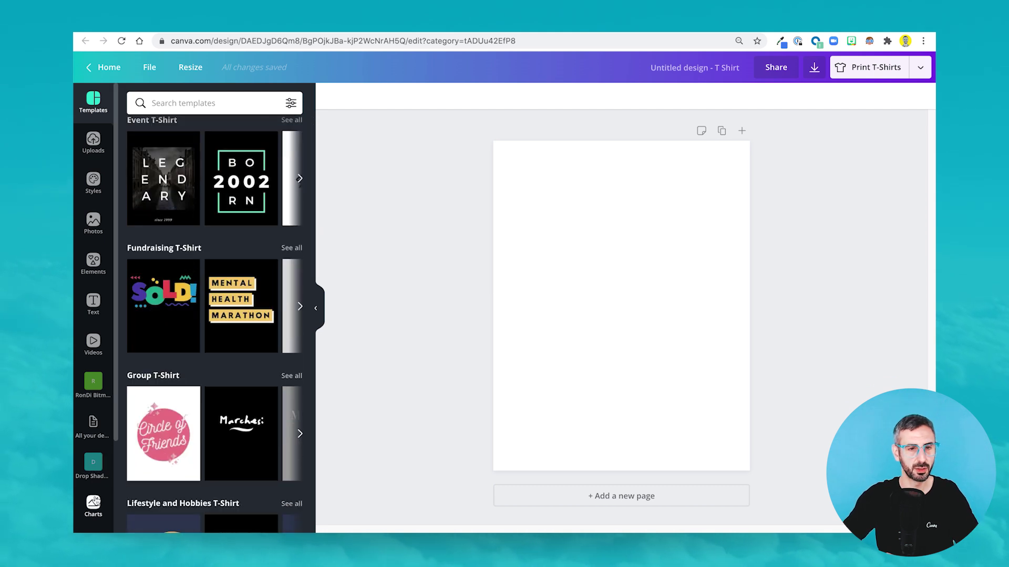
left_click(93, 429)
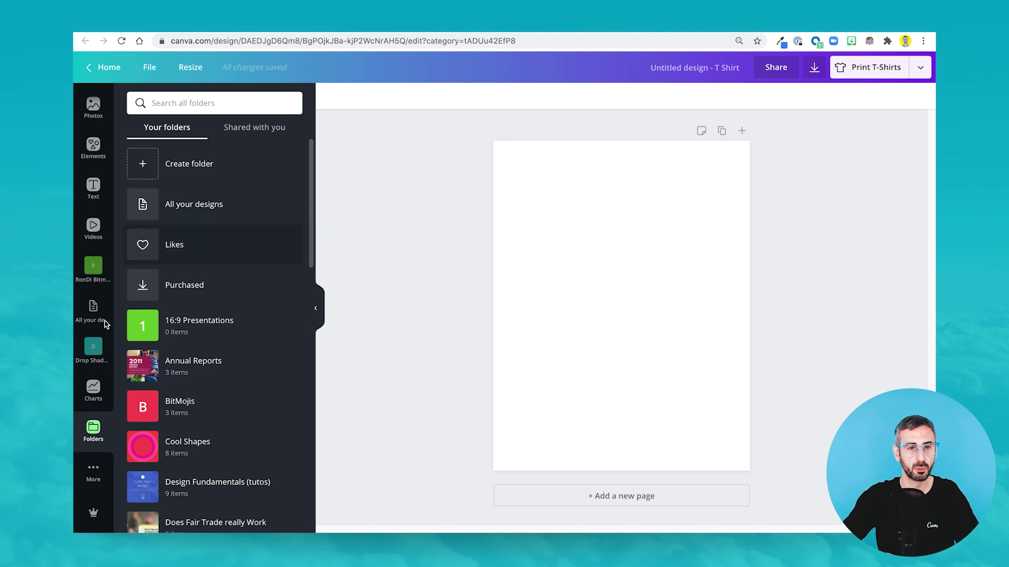
left_click(189, 216)
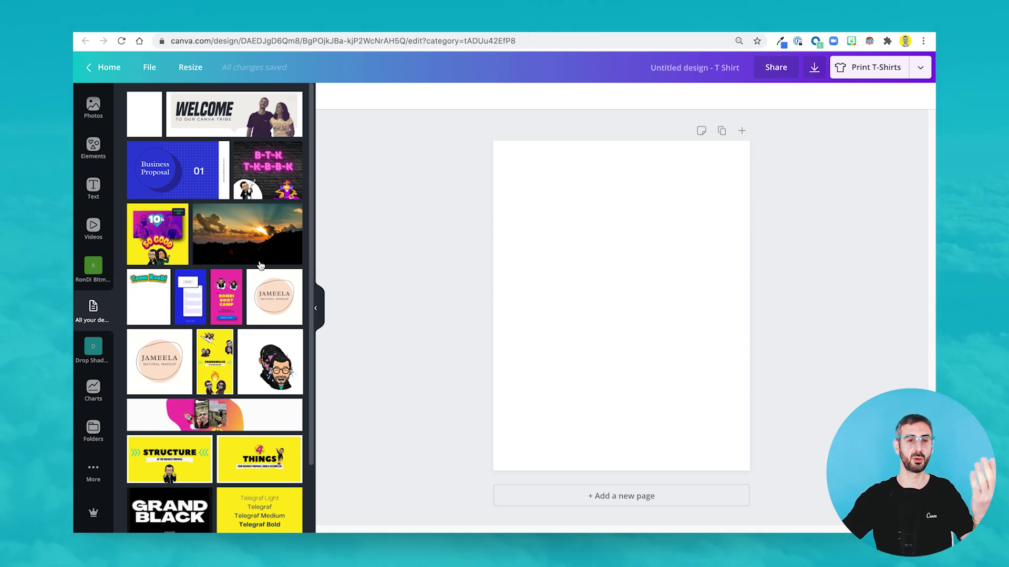
mouse_move(148, 297)
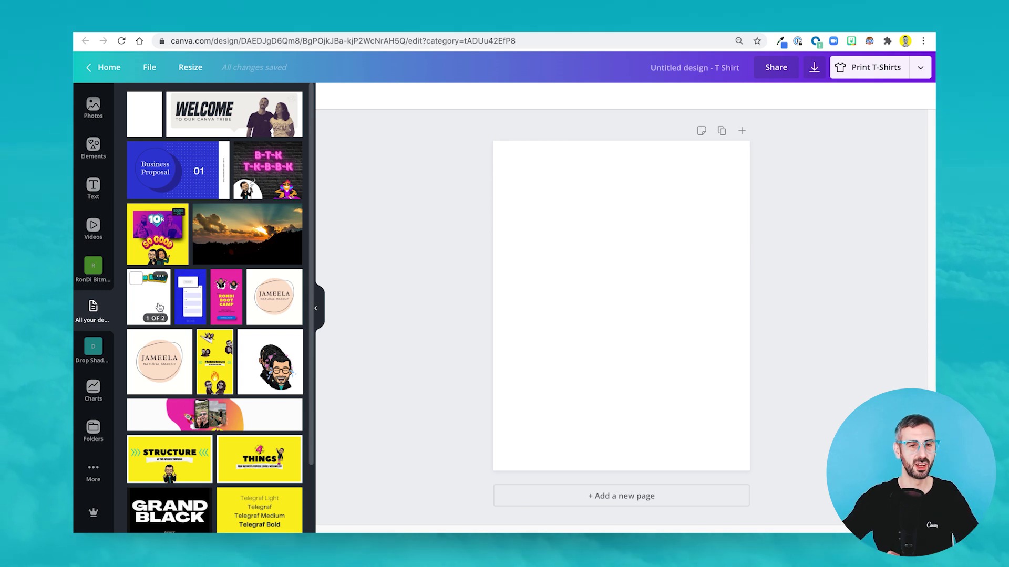
scroll(132, 378, "down", 1)
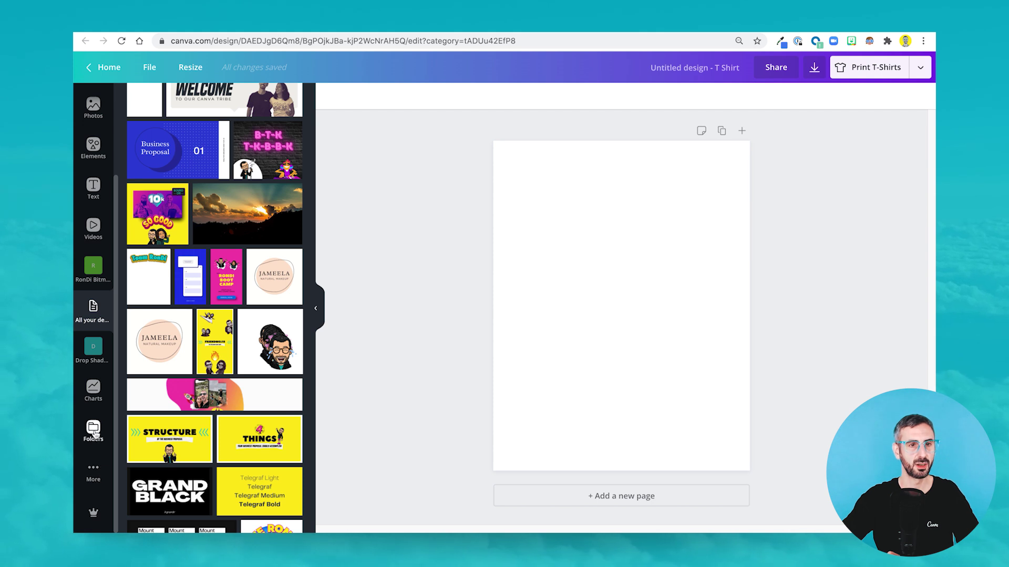
mouse_move(149, 277)
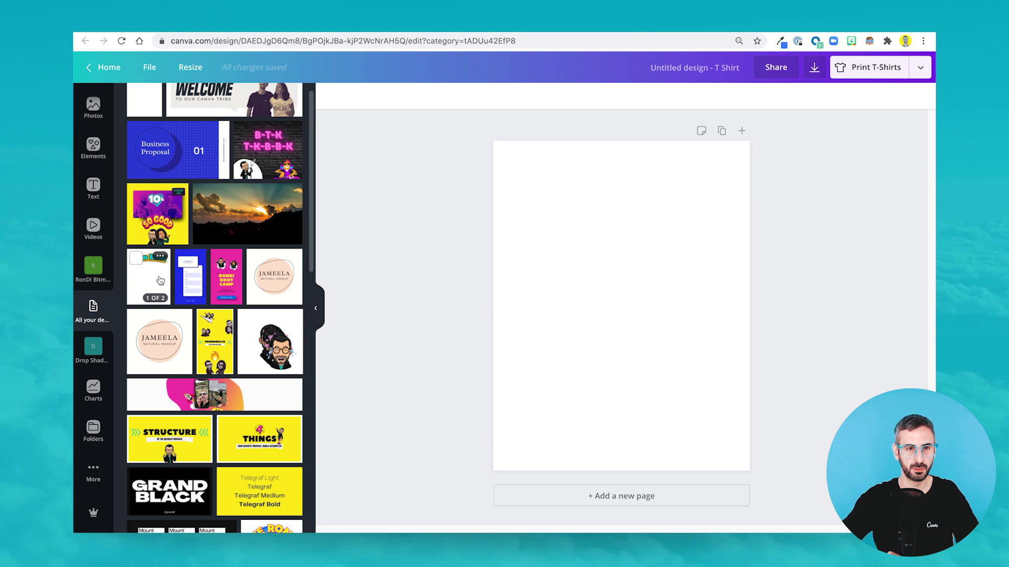
left_click(158, 280)
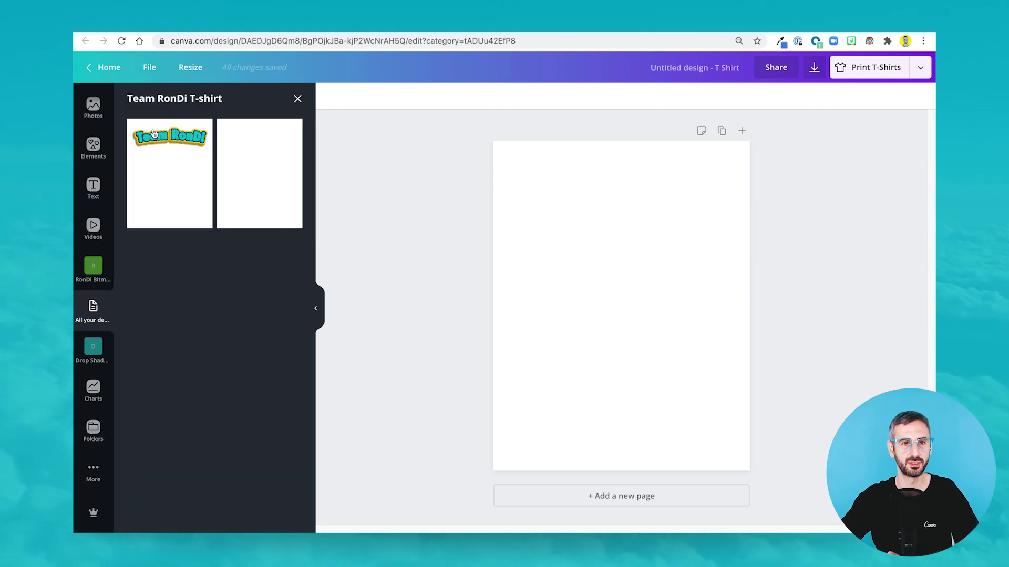
Insert the Team RonDi logo onto the blank page and drag it to the vertical middle
left_click(174, 162)
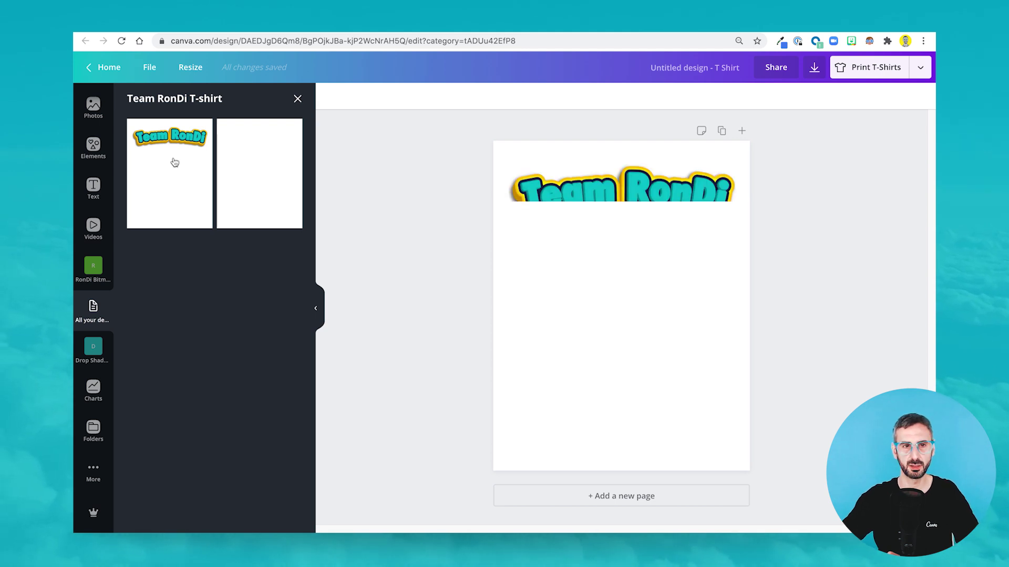
left_click(601, 196)
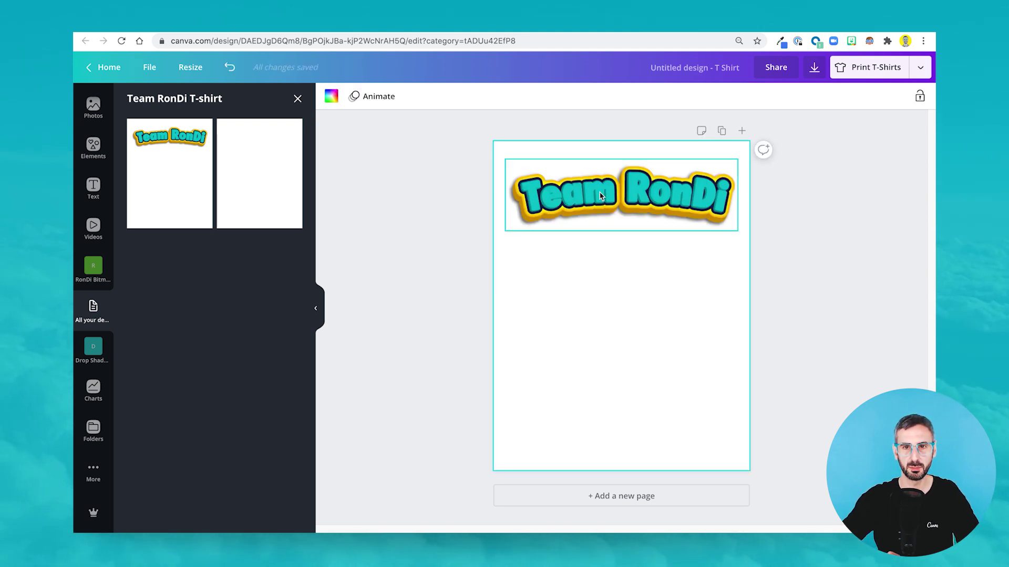
mouse_move(616, 193)
left_mouse_down()
mouse_move(613, 296)
mouse_move(625, 321)
left_mouse_up()
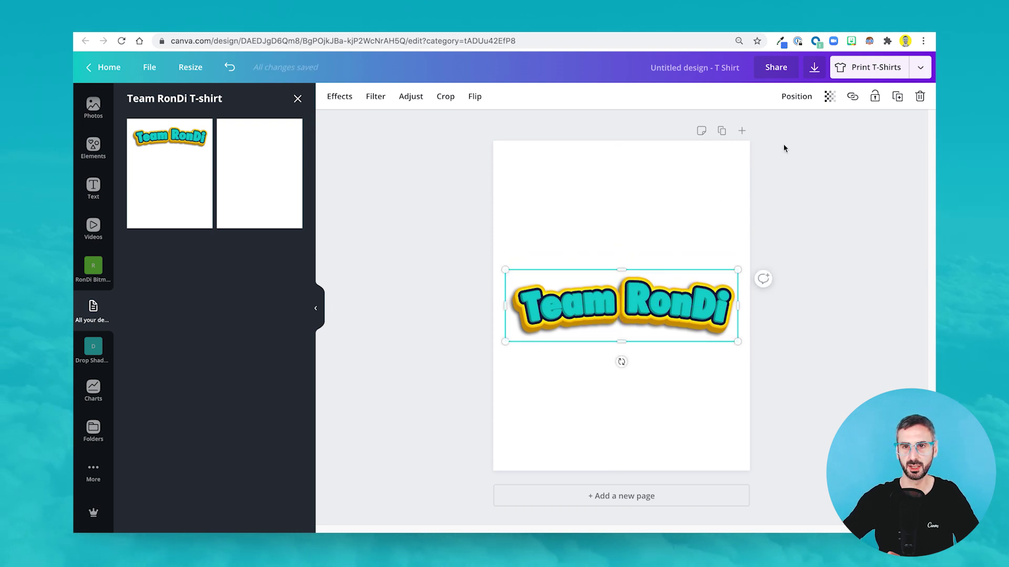
left_click(857, 74)
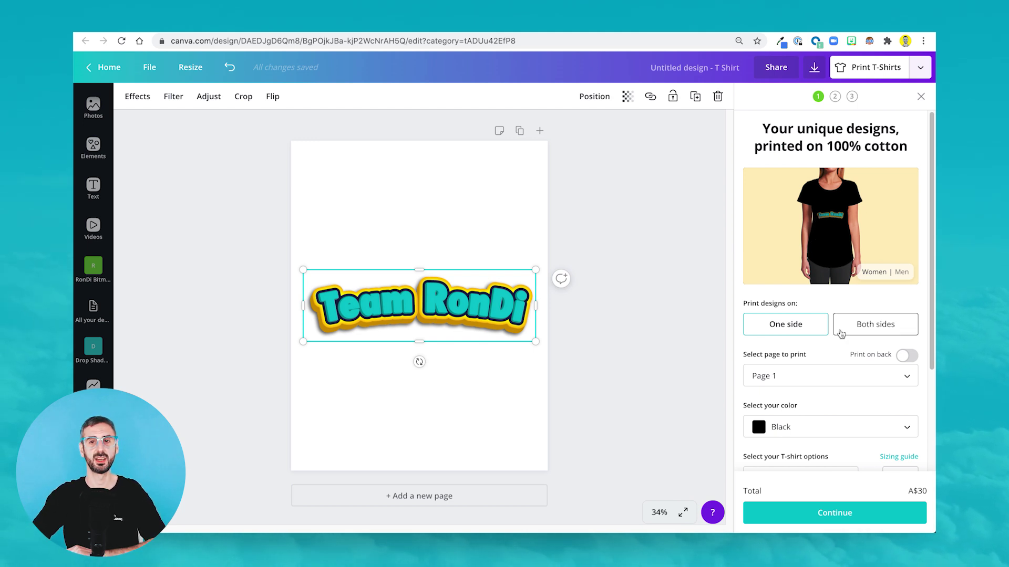
Compare the women's and men's previews of the black tee, ending on the men's model
left_click(902, 272)
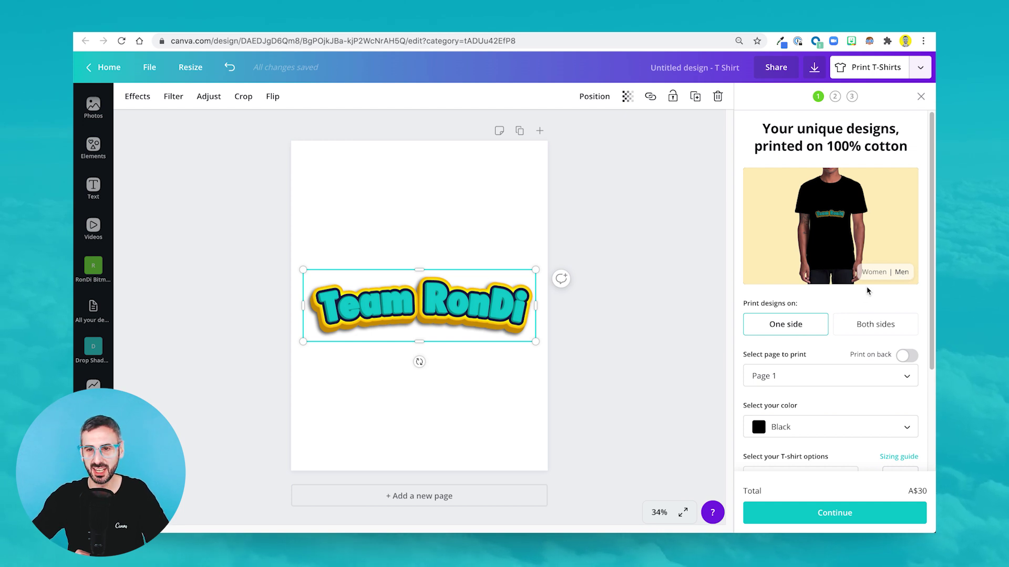
left_click(901, 279)
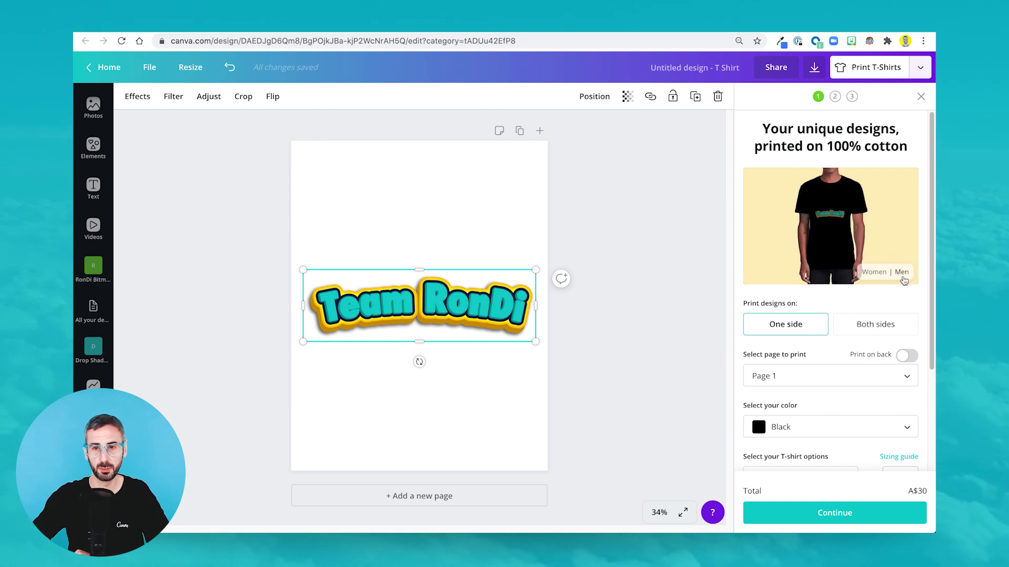
scroll(817, 326, "down", 1)
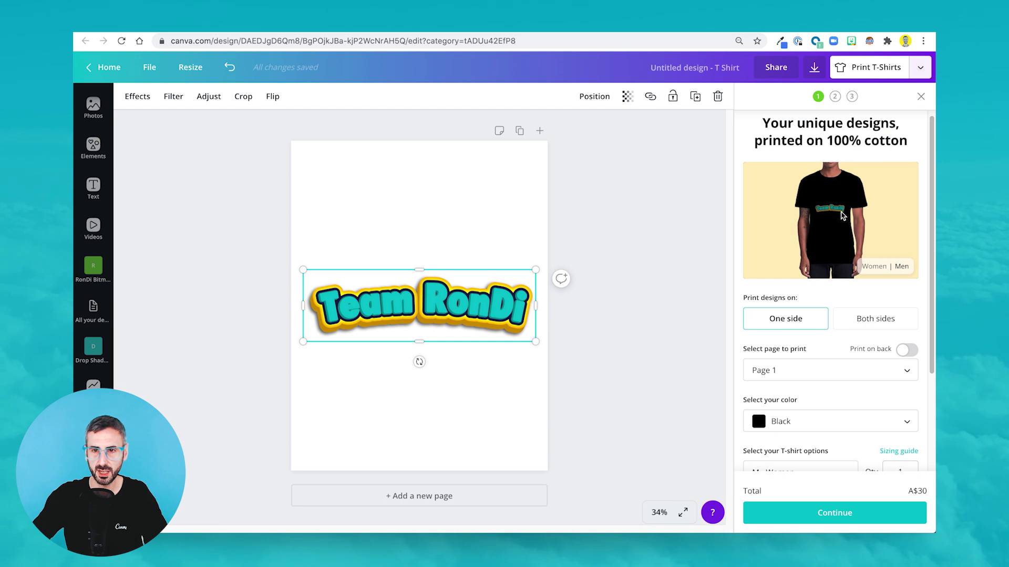
Drag the Team RonDi logo up the centre guide to chest height, then deselect it
left_click_drag(443, 315, 440, 265)
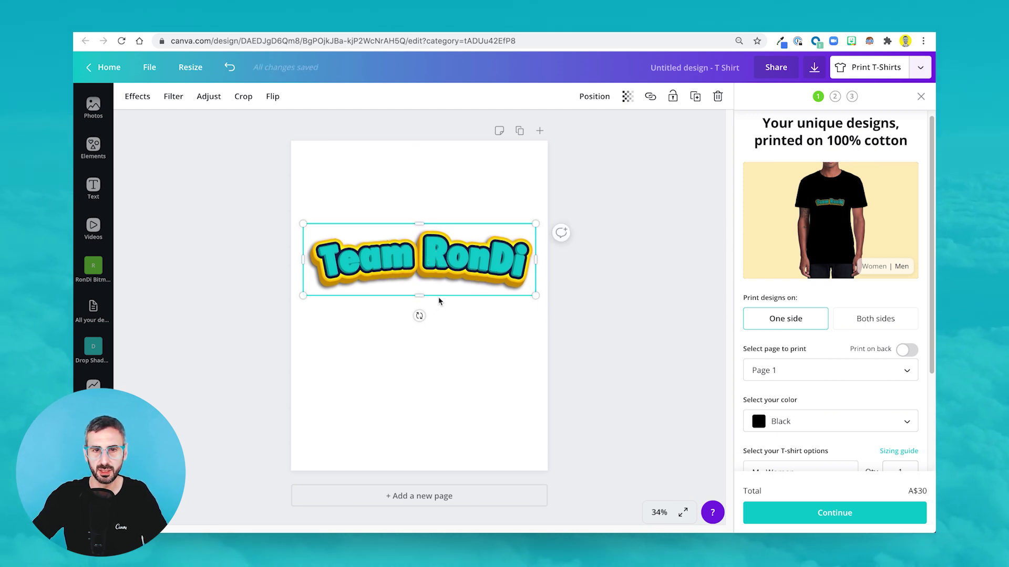
left_click(435, 318)
left_click_drag(431, 264, 430, 194)
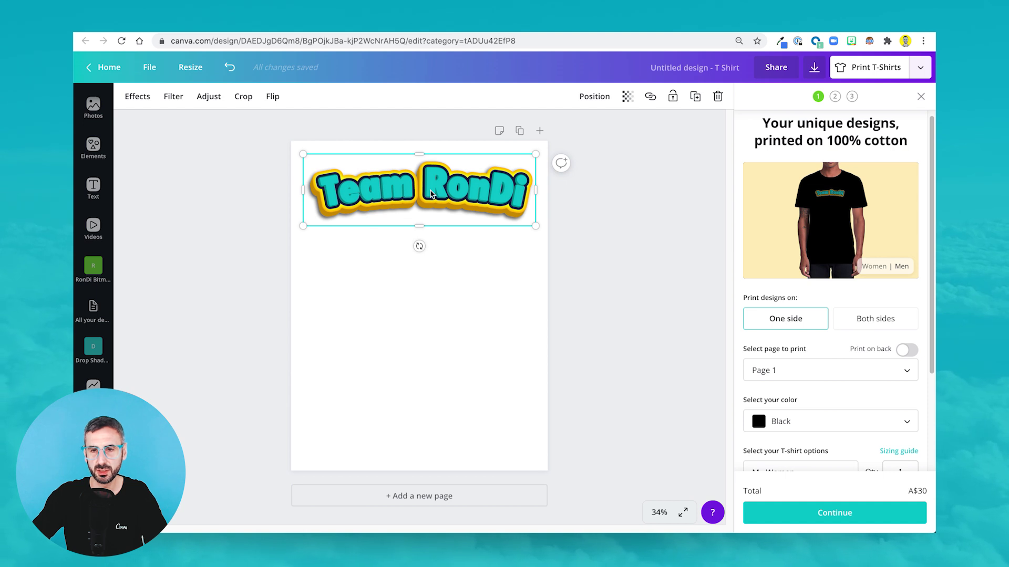
left_click_drag(430, 193, 432, 195)
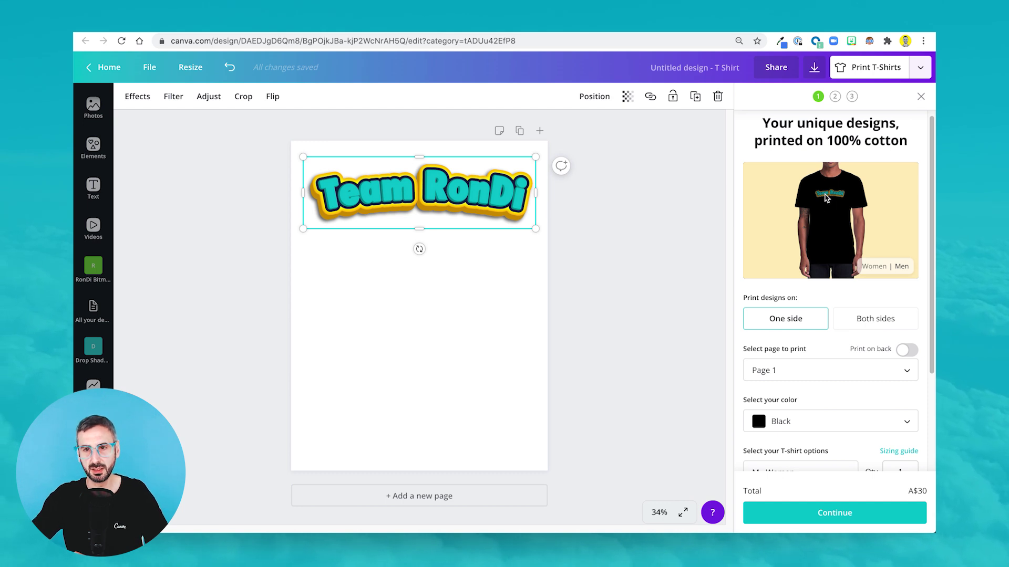
left_click(434, 284)
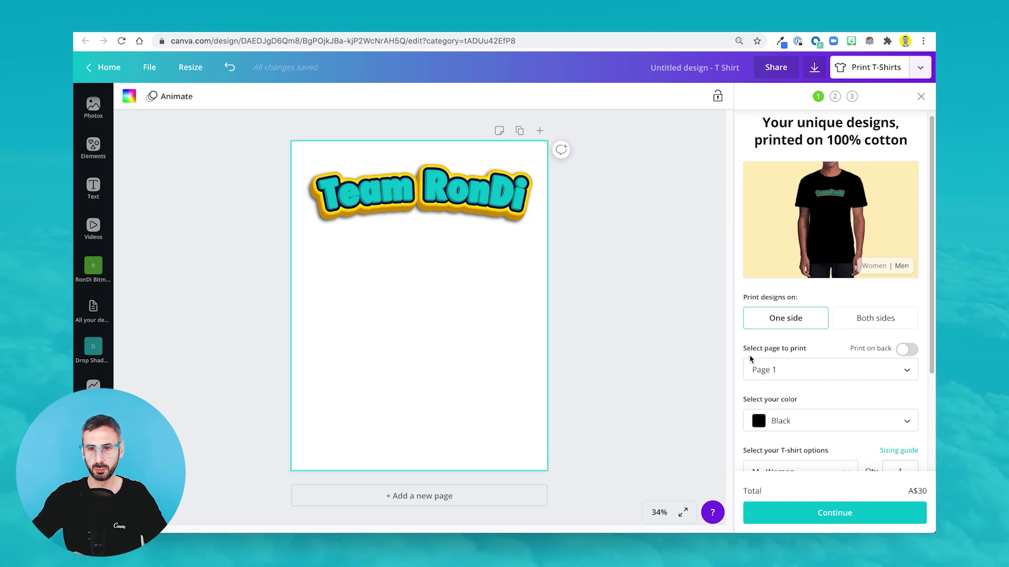
scroll(750, 358, "down", 2)
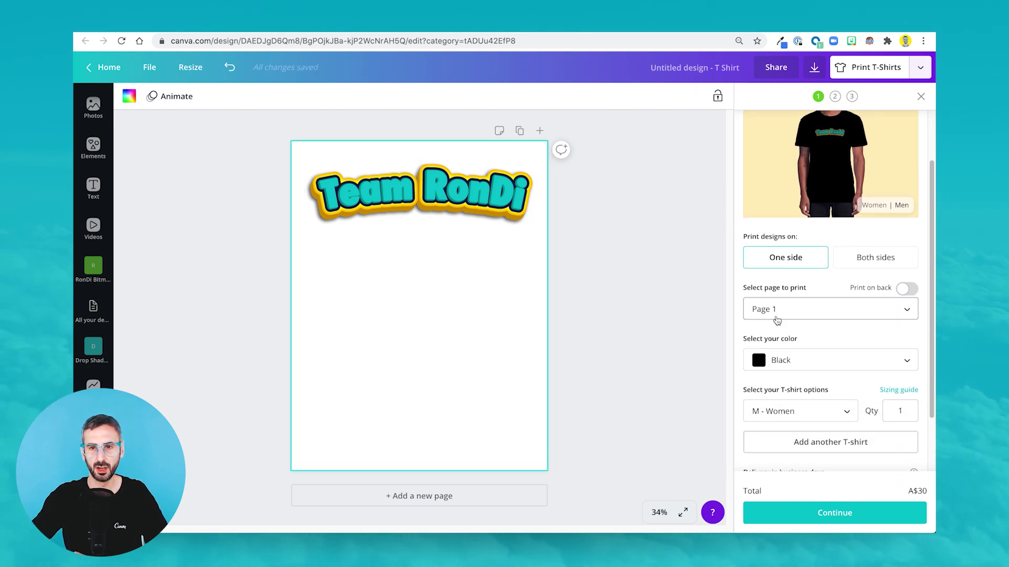
scroll(820, 304, "down", 1)
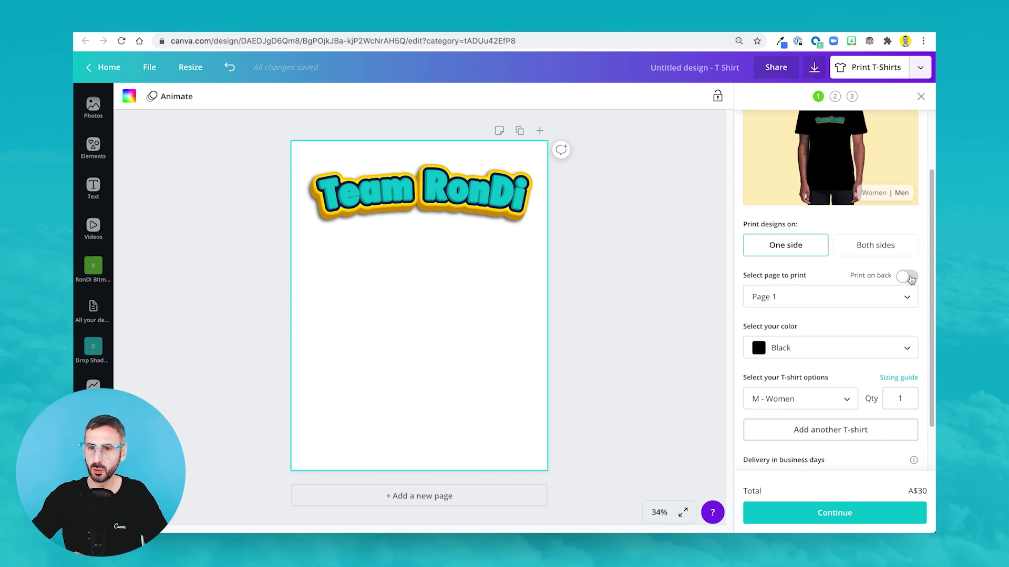
scroll(909, 447, "down", 2)
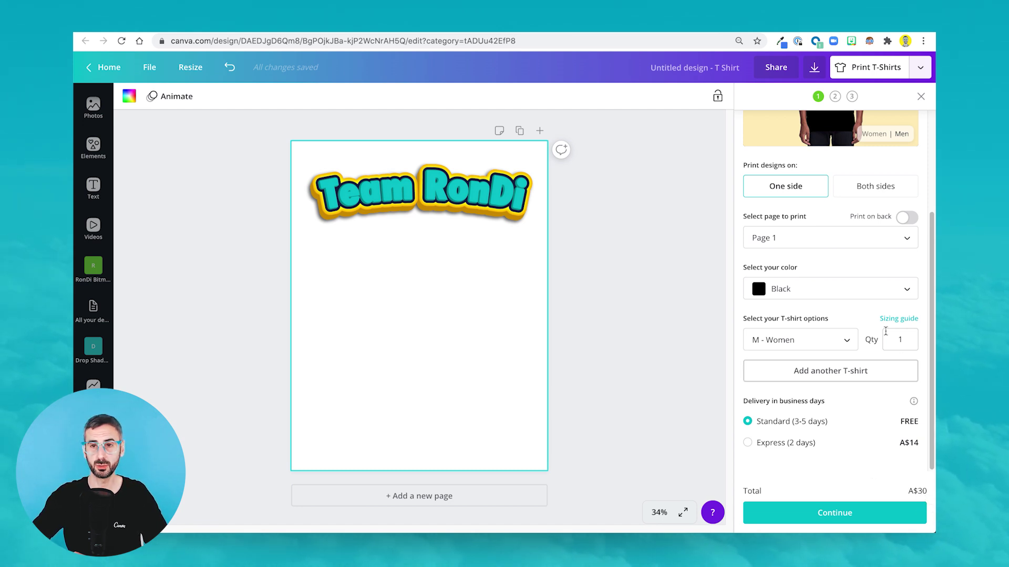
scroll(851, 265, "up", 2)
left_click(871, 259)
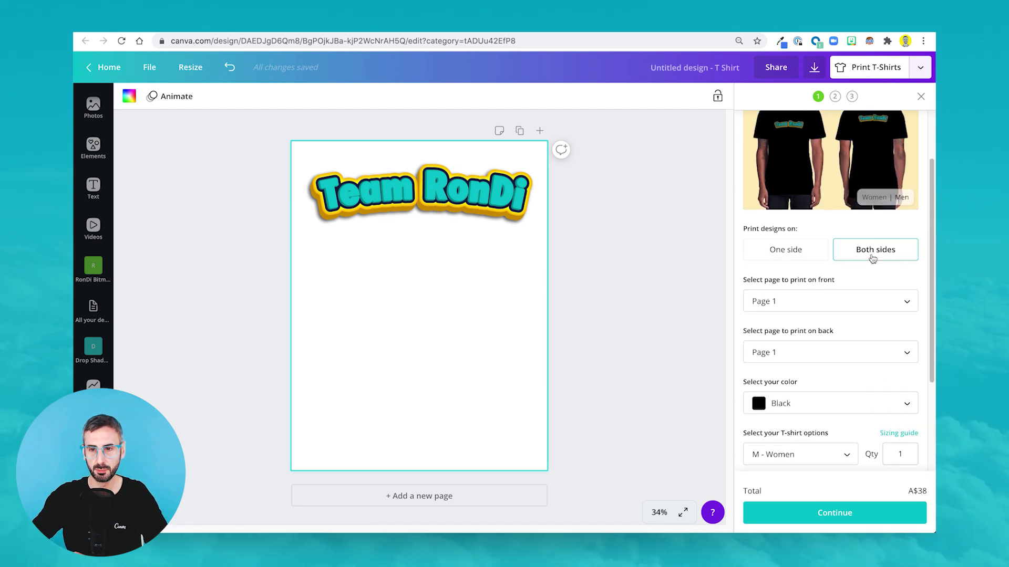
left_click(809, 252)
scroll(813, 215, "up", 2)
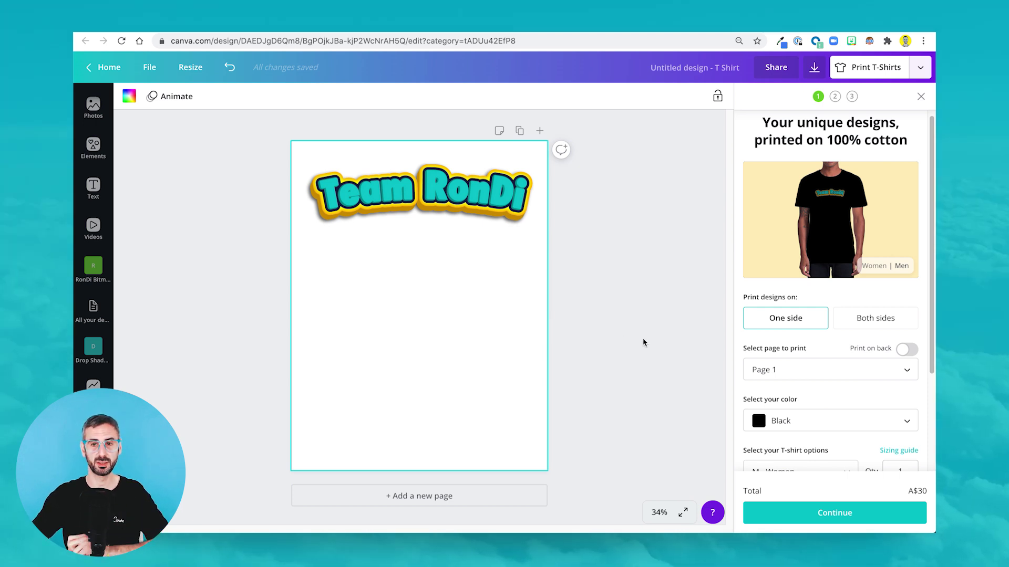
scroll(816, 367, "down", 3)
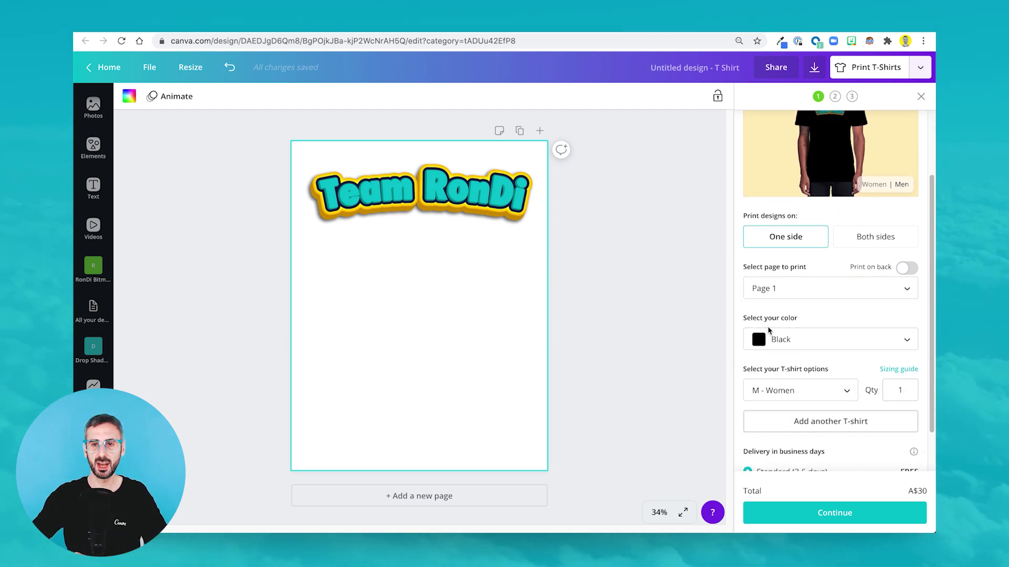
left_click(783, 342)
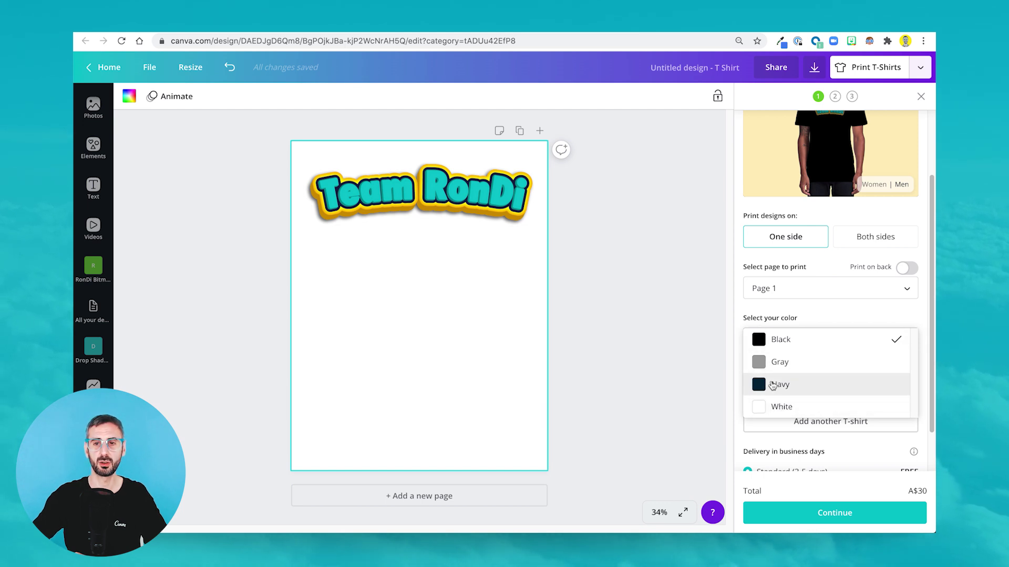
left_click(777, 368)
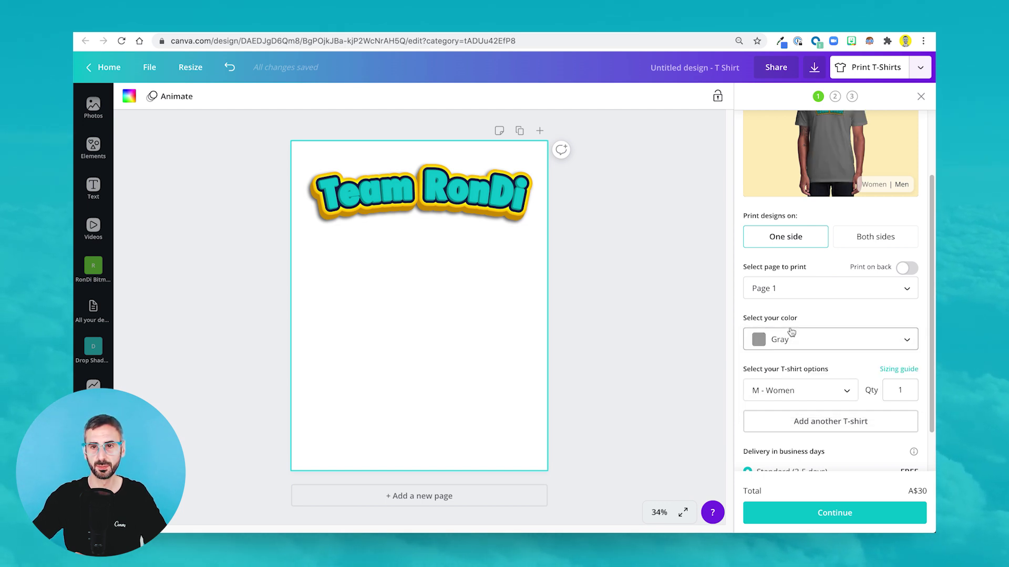
scroll(762, 331, "down", 2)
scroll(788, 342, "down", 1)
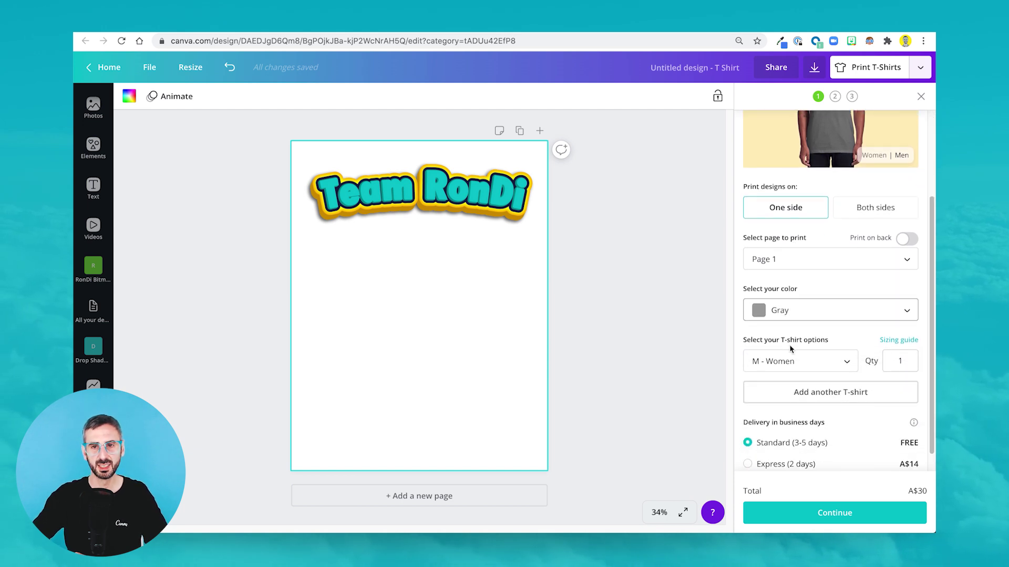
left_click(783, 310)
left_click(780, 332)
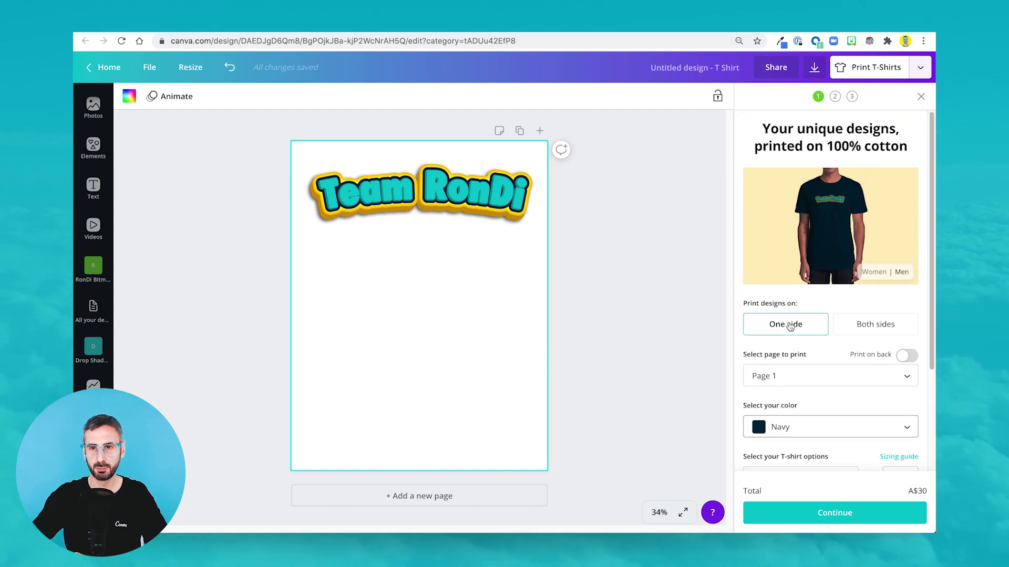
scroll(786, 347, "down", 3)
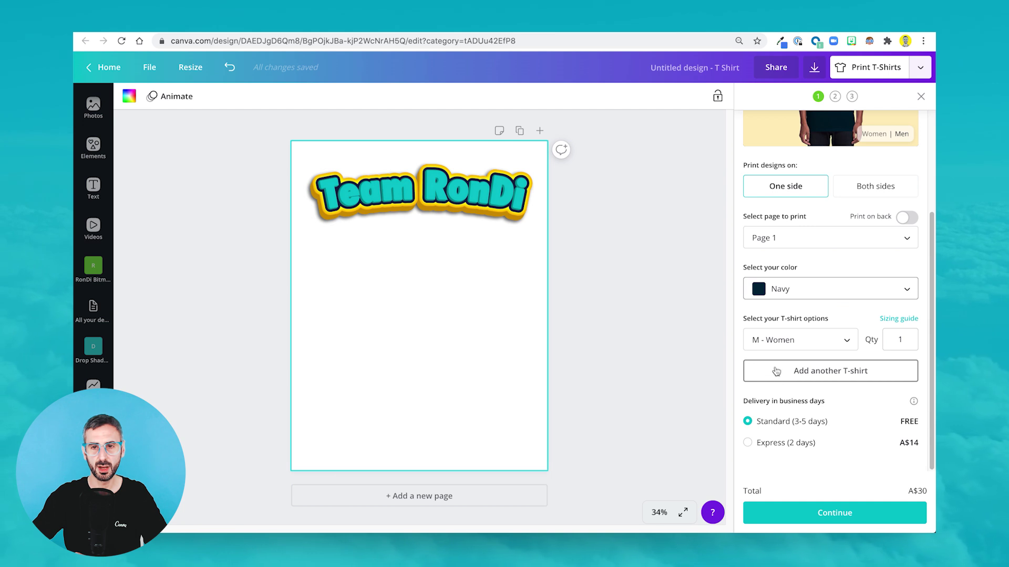
left_click(768, 296)
left_click(782, 311)
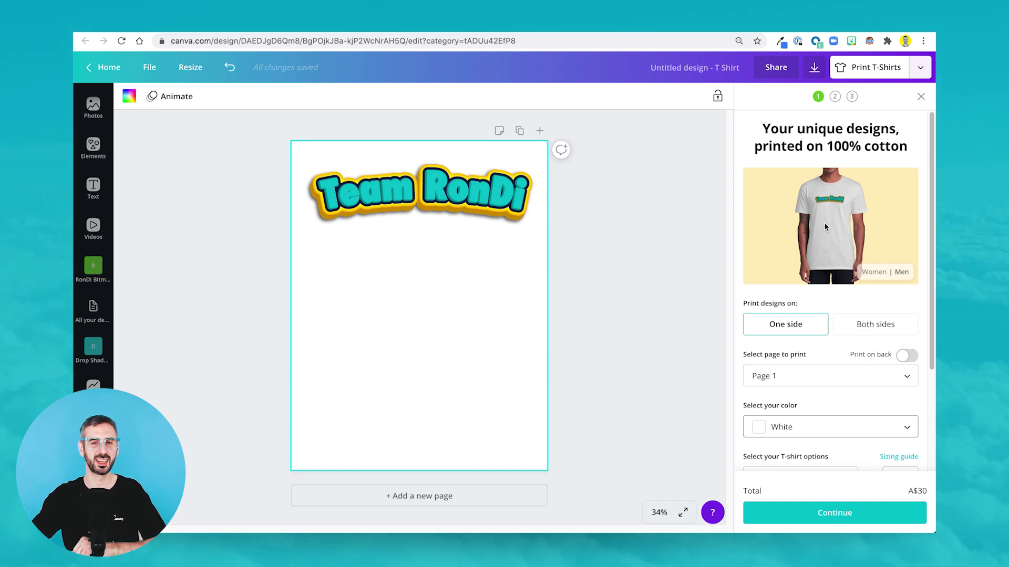
scroll(824, 227, "down", 3)
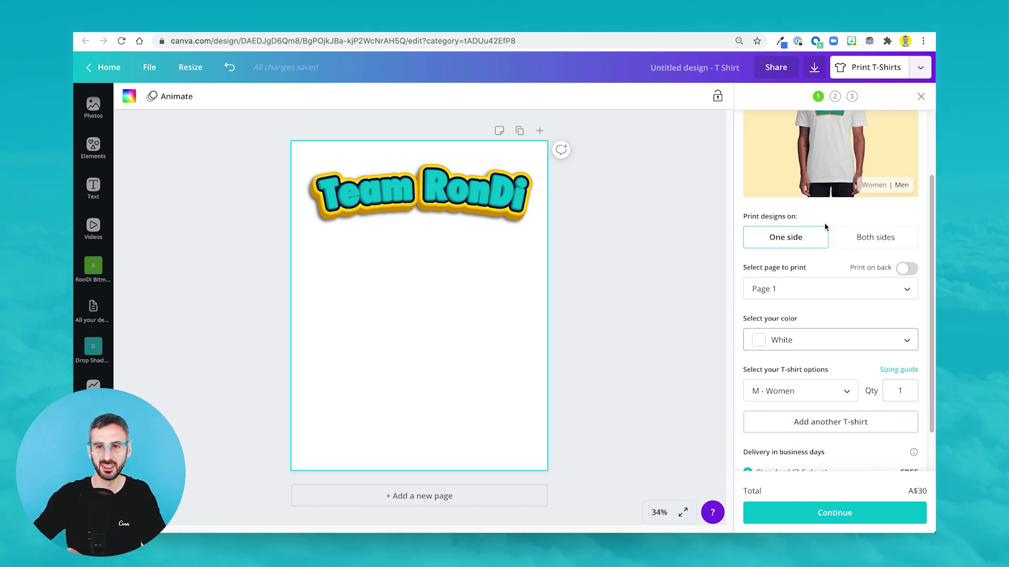
left_click(790, 341)
left_click(793, 271)
scroll(789, 328, "down", 2)
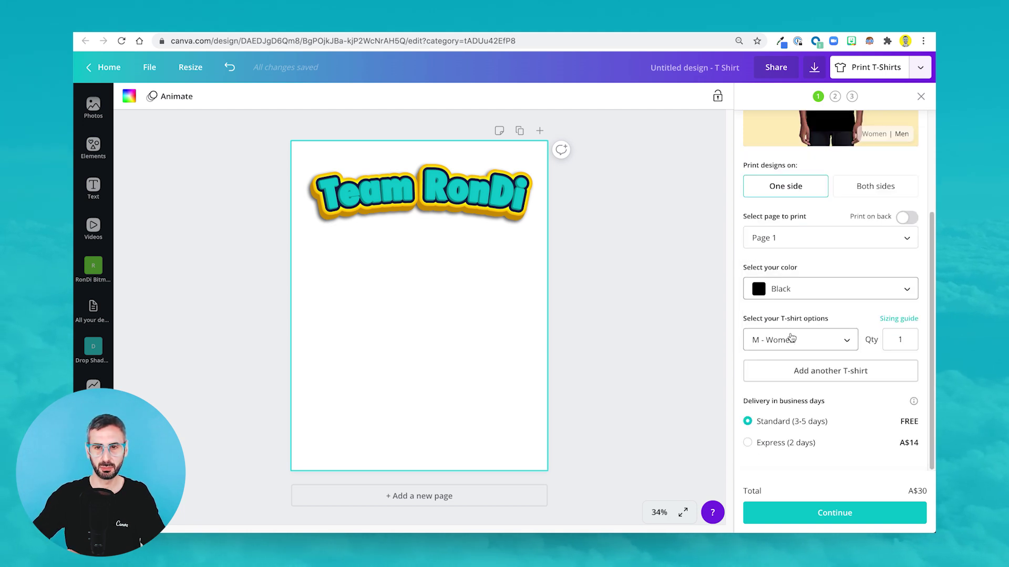
Choose shirt size L - Men and continue to the shipping details
left_click(798, 339)
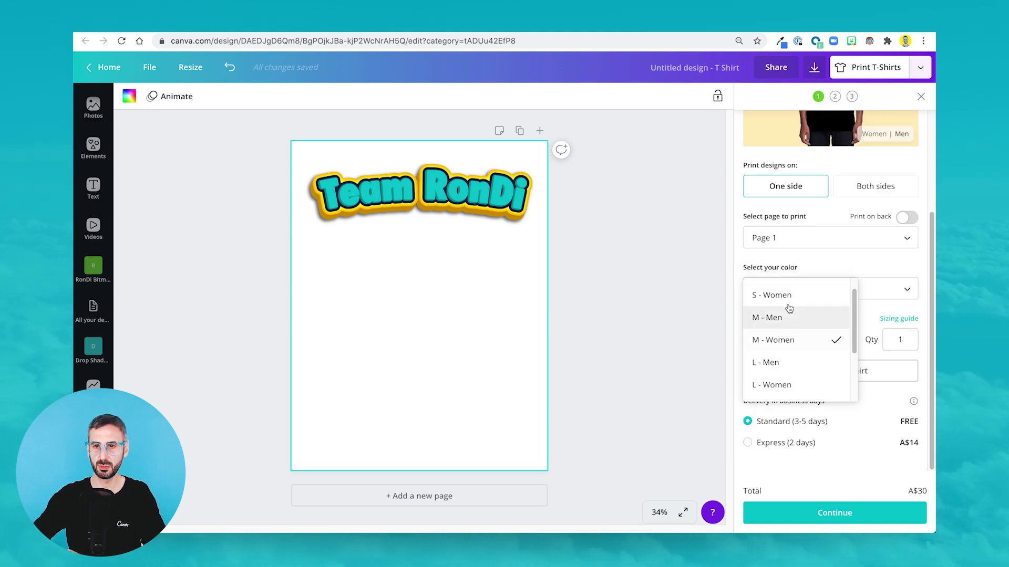
left_click(758, 362)
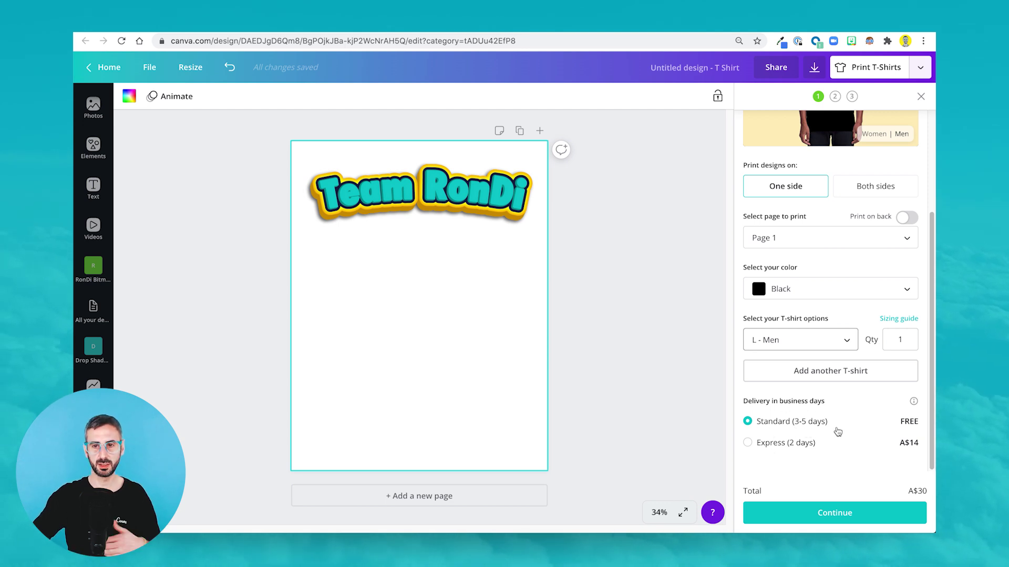
scroll(851, 472, "up", 1)
left_click(835, 513)
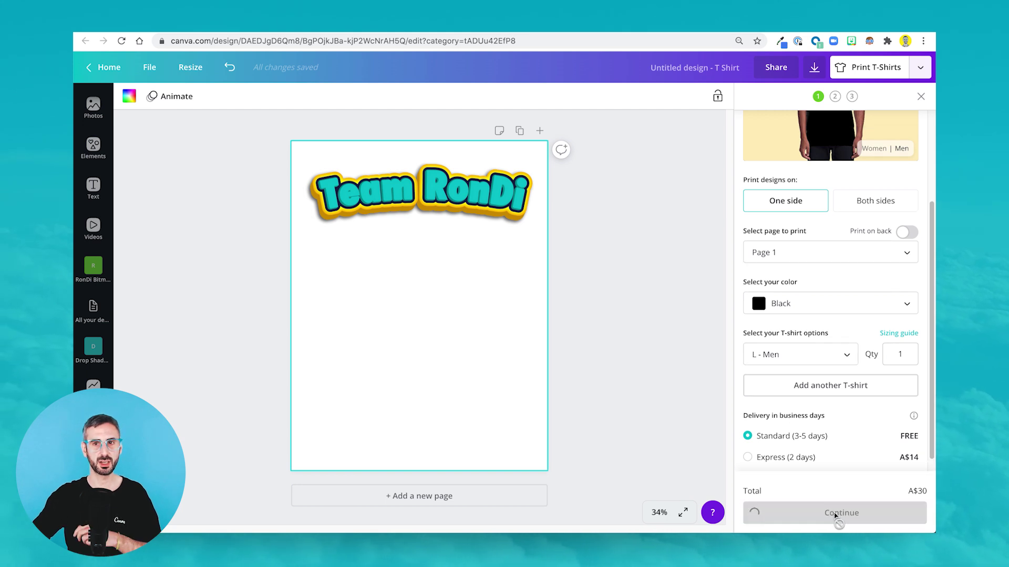